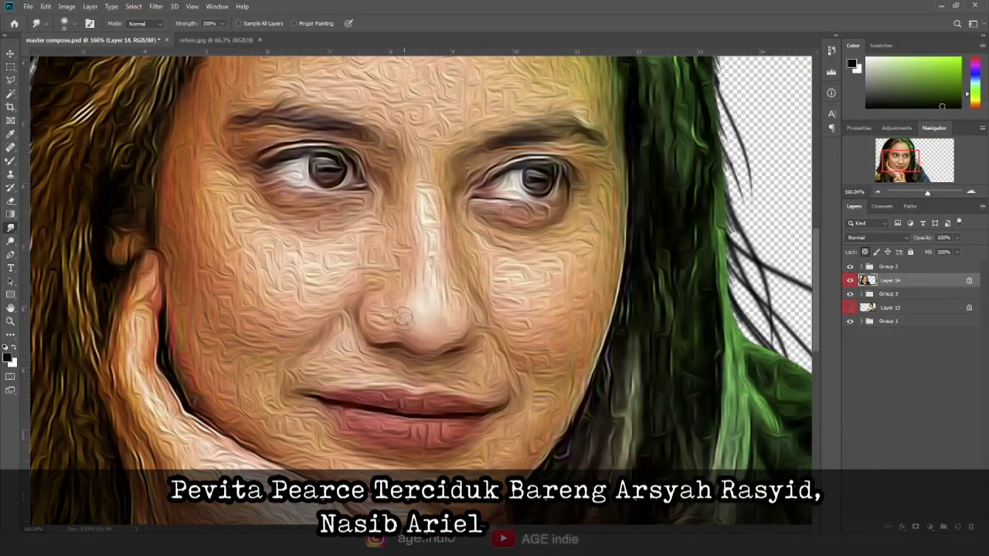
# Step: Smudge the woman's nose tip, nose bridge, right cheek and left-eye area smooth on Layer 14
pyautogui.moveTo(440, 294); pyautogui.dragTo(442, 299)
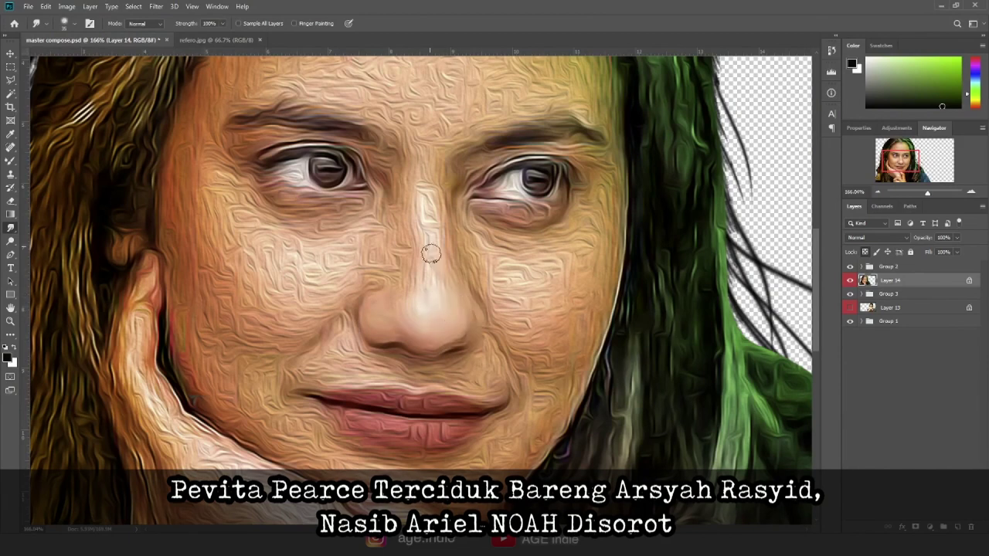
pyautogui.moveTo(423, 220); pyautogui.dragTo(432, 177)
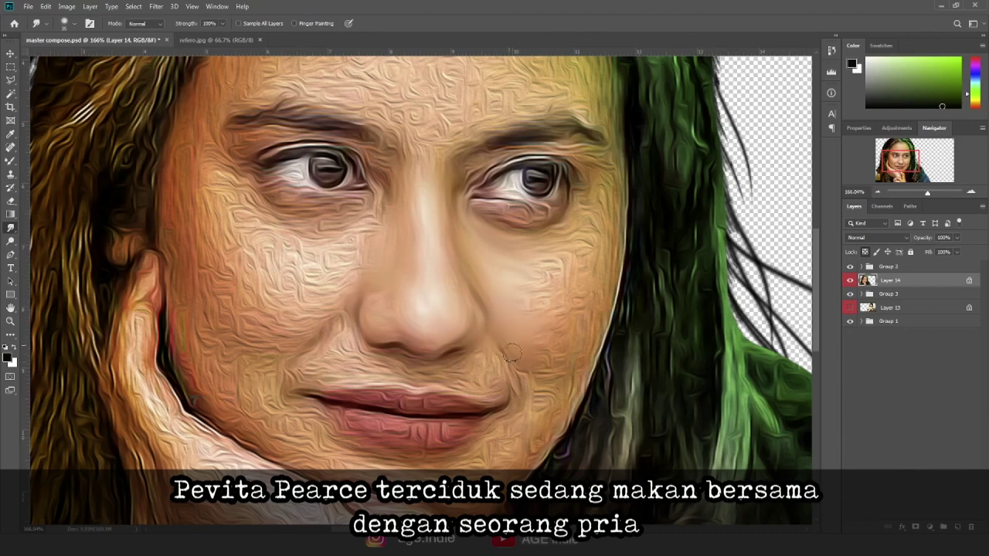
pyautogui.moveTo(591, 332)
pyautogui.mouseDown()
pyautogui.moveTo(518, 280)
pyautogui.moveTo(552, 261)
pyautogui.moveTo(545, 242)
pyautogui.moveTo(610, 254)
pyautogui.mouseUp()
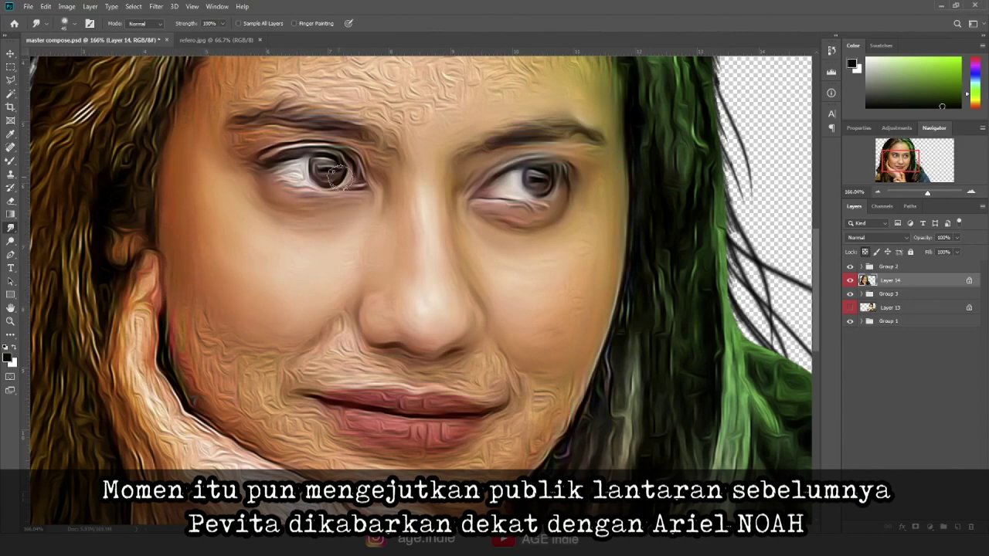
pyautogui.moveTo(322, 178); pyautogui.dragTo(367, 171)
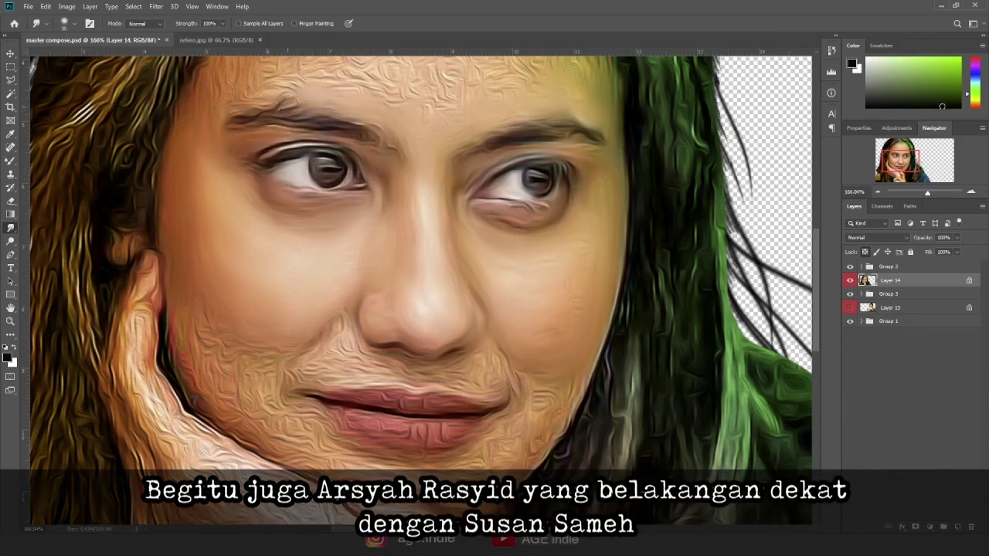
pyautogui.moveTo(435, 118); pyautogui.dragTo(397, 292)
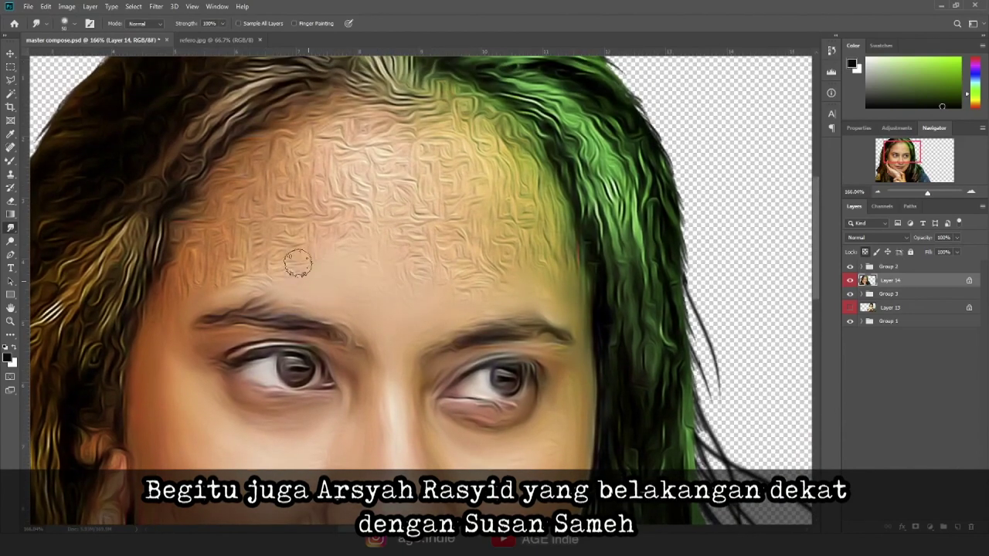
# Step: Smudge a forehead patch and the pale streak near the left hairline into smooth skin
pyautogui.moveTo(353, 177)
pyautogui.mouseDown()
pyautogui.moveTo(321, 242)
pyautogui.moveTo(448, 261)
pyautogui.moveTo(530, 250)
pyautogui.moveTo(541, 287)
pyautogui.moveTo(540, 175)
pyautogui.moveTo(499, 126)
pyautogui.moveTo(530, 187)
pyautogui.moveTo(491, 263)
pyautogui.moveTo(454, 238)
pyautogui.moveTo(436, 176)
pyautogui.moveTo(447, 129)
pyautogui.moveTo(486, 253)
pyautogui.moveTo(360, 107)
pyautogui.moveTo(419, 210)
pyautogui.moveTo(371, 188)
pyautogui.moveTo(340, 127)
pyautogui.moveTo(321, 120)
pyautogui.moveTo(285, 212)
pyautogui.moveTo(253, 229)
pyautogui.moveTo(219, 197)
pyautogui.mouseUp()
pyautogui.moveTo(246, 262); pyautogui.dragTo(200, 251)
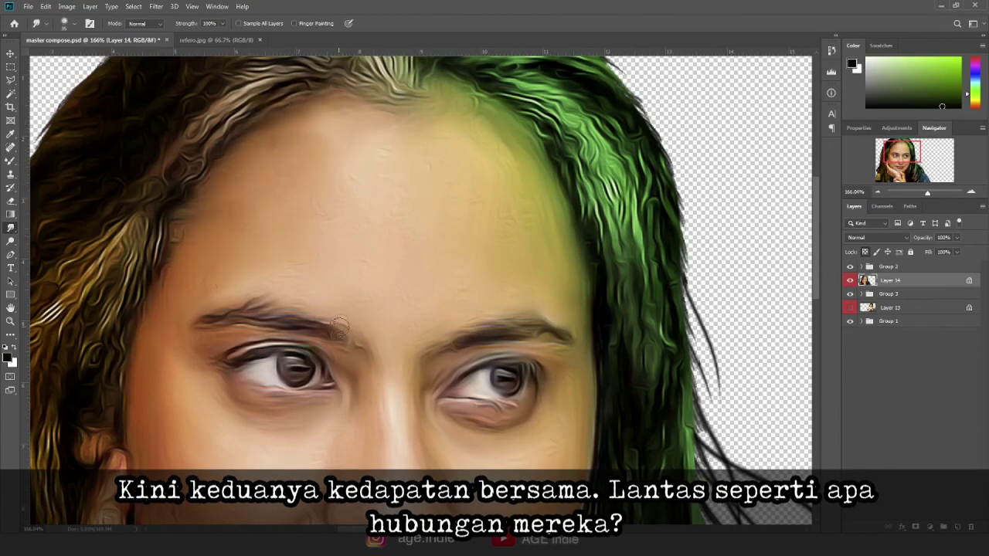
# Step: Scroll down and soften the texture along the woman's left cheek edge
pyautogui.scroll(-1, 419, 380)
pyautogui.scroll(-4, 448, 221)
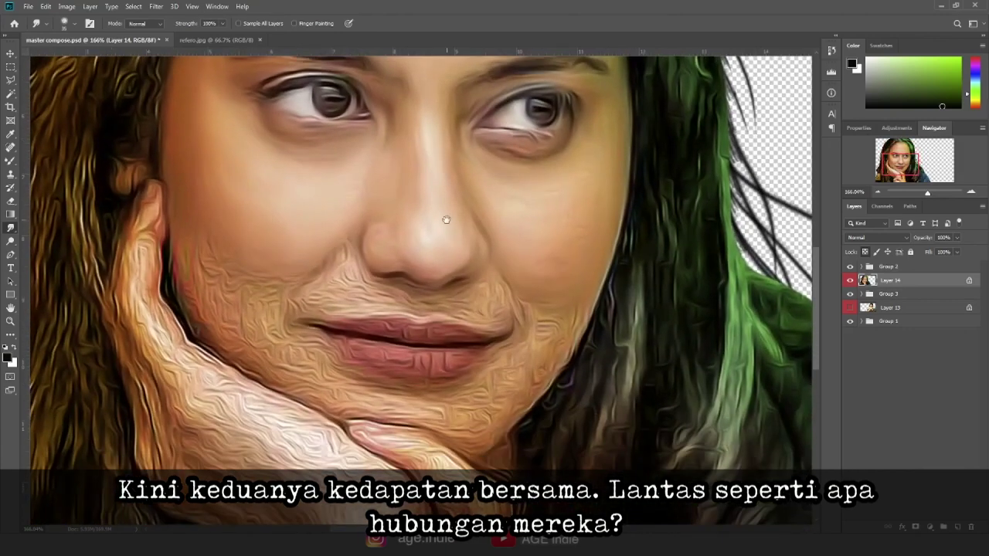
pyautogui.moveTo(163, 232)
pyautogui.mouseDown()
pyautogui.moveTo(162, 294)
pyautogui.moveTo(166, 228)
pyautogui.mouseUp()
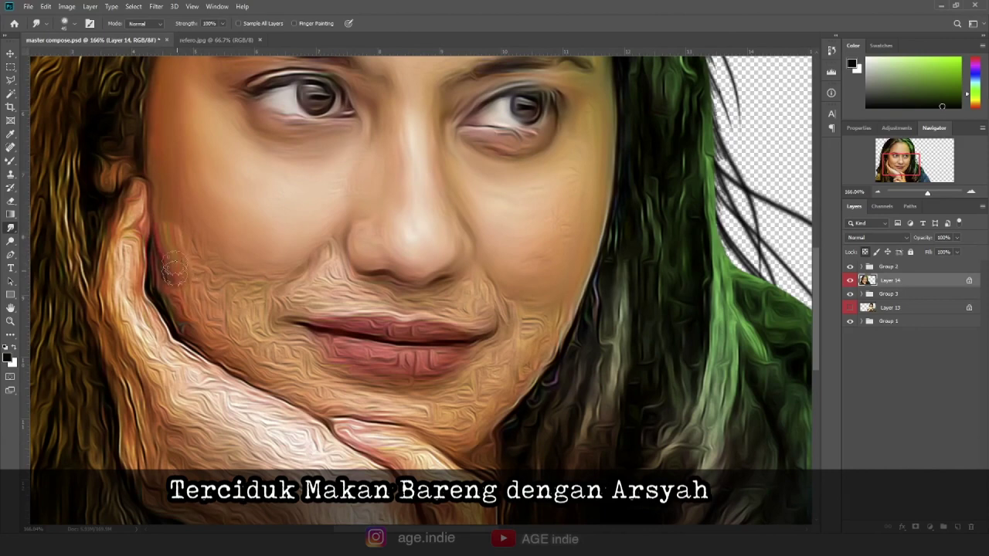
# Step: Lower Smudge strength to 24% and smooth the skin from chin to mouth corner
pyautogui.click(222, 23)
pyautogui.moveTo(224, 37); pyautogui.dragTo(186, 39)
pyautogui.moveTo(176, 211)
pyautogui.mouseDown()
pyautogui.moveTo(159, 286)
pyautogui.moveTo(196, 281)
pyautogui.moveTo(276, 324)
pyautogui.mouseUp()
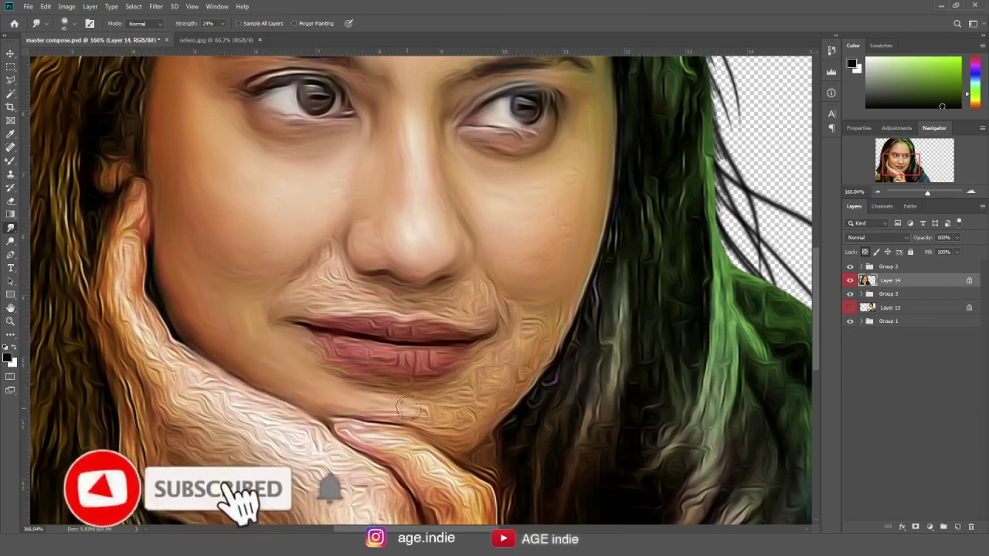
pyautogui.moveTo(433, 403); pyautogui.dragTo(520, 326)
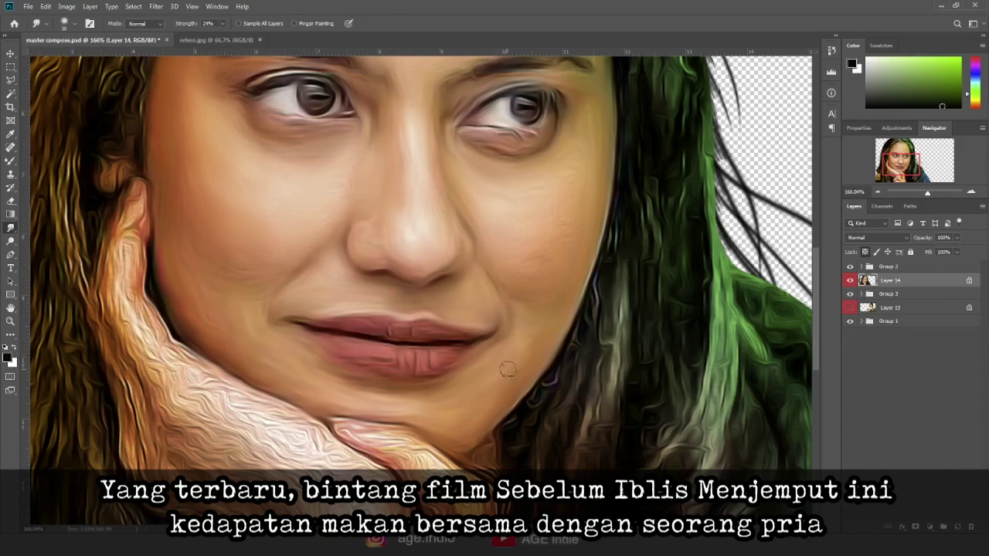
# Step: Smudge the finger edges, knuckles and back of the hand under the chin smooth
pyautogui.scroll(-3, 433, 340)
pyautogui.scroll(-2, 348, 247)
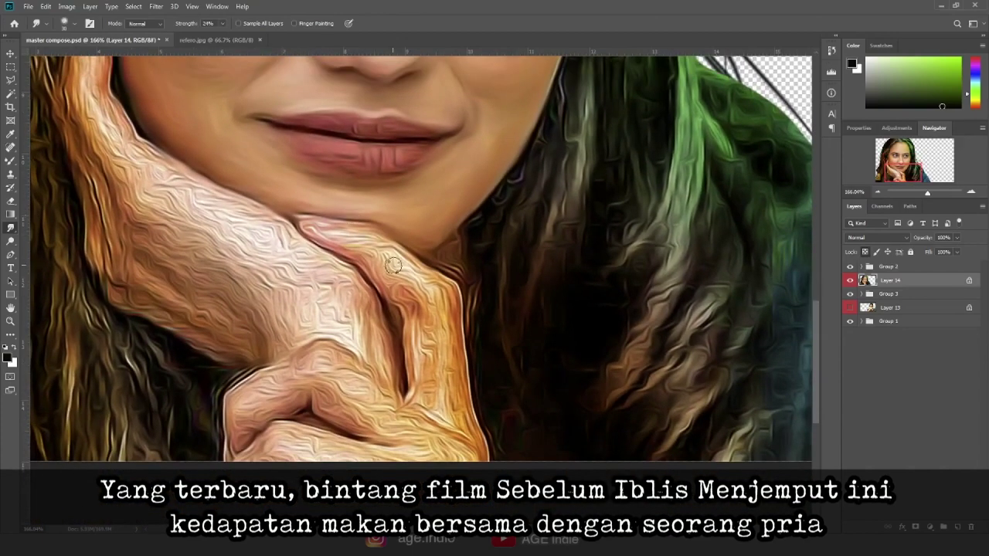
pyautogui.moveTo(330, 237)
pyautogui.mouseDown()
pyautogui.moveTo(383, 250)
pyautogui.moveTo(453, 297)
pyautogui.moveTo(441, 325)
pyautogui.moveTo(415, 292)
pyautogui.moveTo(430, 371)
pyautogui.moveTo(452, 340)
pyautogui.moveTo(416, 395)
pyautogui.moveTo(467, 423)
pyautogui.moveTo(463, 452)
pyautogui.moveTo(262, 444)
pyautogui.moveTo(340, 460)
pyautogui.moveTo(340, 417)
pyautogui.moveTo(393, 431)
pyautogui.moveTo(347, 363)
pyautogui.moveTo(236, 395)
pyautogui.mouseUp()
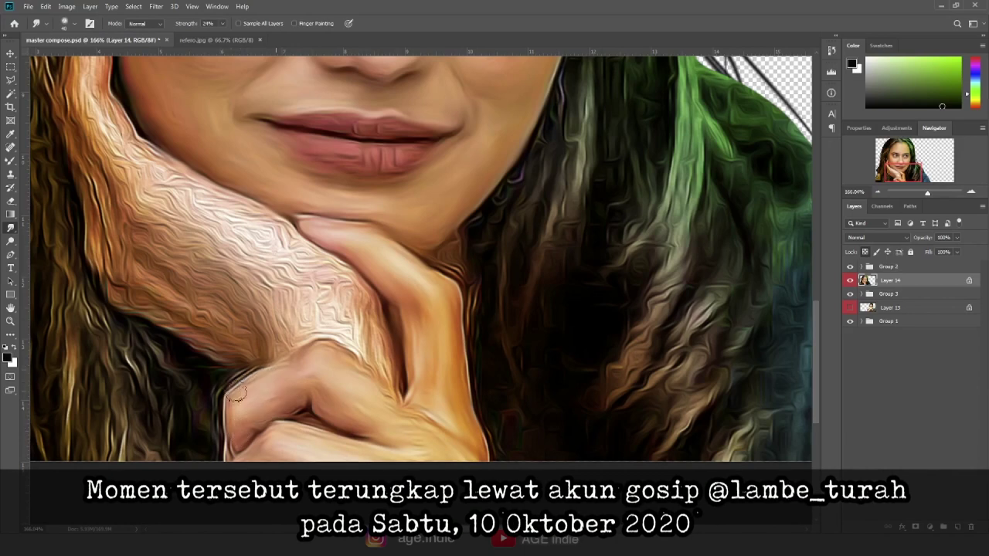
pyautogui.moveTo(373, 391)
pyautogui.mouseDown()
pyautogui.moveTo(392, 374)
pyautogui.moveTo(317, 333)
pyautogui.moveTo(347, 331)
pyautogui.moveTo(298, 358)
pyautogui.moveTo(363, 309)
pyautogui.moveTo(327, 276)
pyautogui.moveTo(289, 309)
pyautogui.moveTo(279, 262)
pyautogui.moveTo(380, 343)
pyautogui.mouseUp()
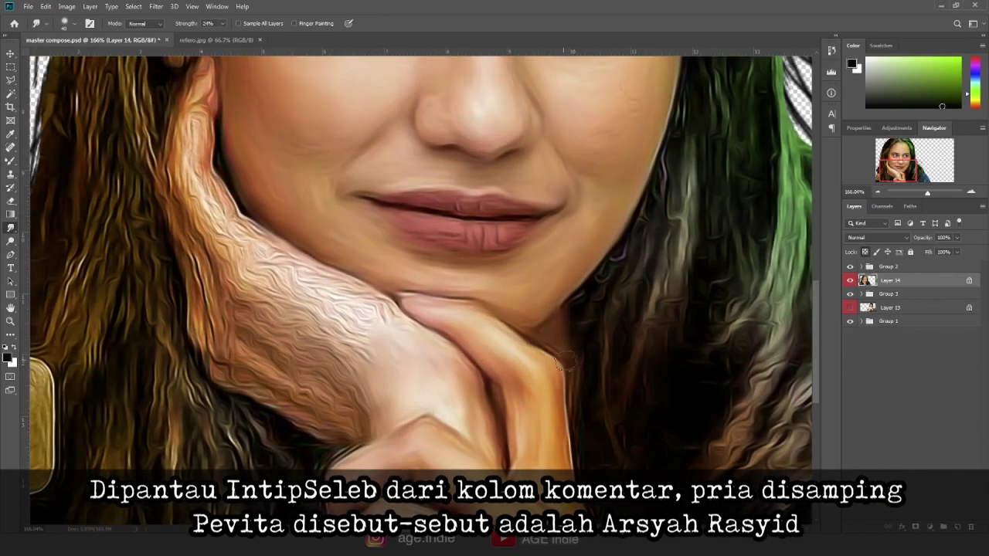
pyautogui.moveTo(294, 246); pyautogui.dragTo(281, 242)
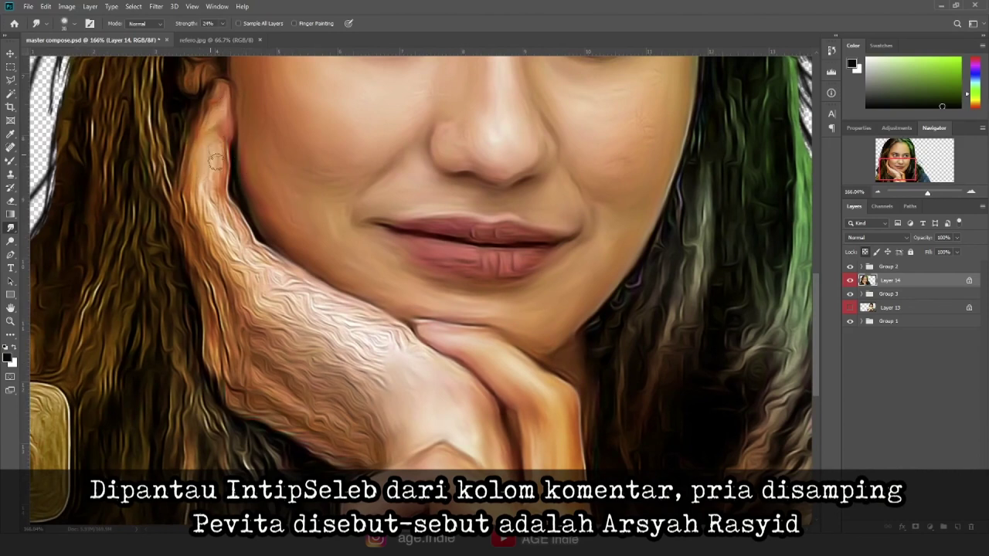
pyautogui.moveTo(225, 210)
pyautogui.mouseDown()
pyautogui.moveTo(197, 203)
pyautogui.moveTo(205, 198)
pyautogui.moveTo(231, 239)
pyautogui.moveTo(282, 267)
pyautogui.moveTo(224, 241)
pyautogui.moveTo(272, 304)
pyautogui.moveTo(388, 332)
pyautogui.moveTo(316, 324)
pyautogui.moveTo(358, 393)
pyautogui.moveTo(219, 276)
pyautogui.moveTo(209, 290)
pyautogui.moveTo(216, 370)
pyautogui.moveTo(235, 298)
pyautogui.mouseUp()
pyautogui.moveTo(264, 340)
pyautogui.mouseDown()
pyautogui.moveTo(359, 398)
pyautogui.moveTo(272, 376)
pyautogui.moveTo(356, 428)
pyautogui.moveTo(253, 398)
pyautogui.moveTo(256, 417)
pyautogui.moveTo(334, 459)
pyautogui.mouseUp()
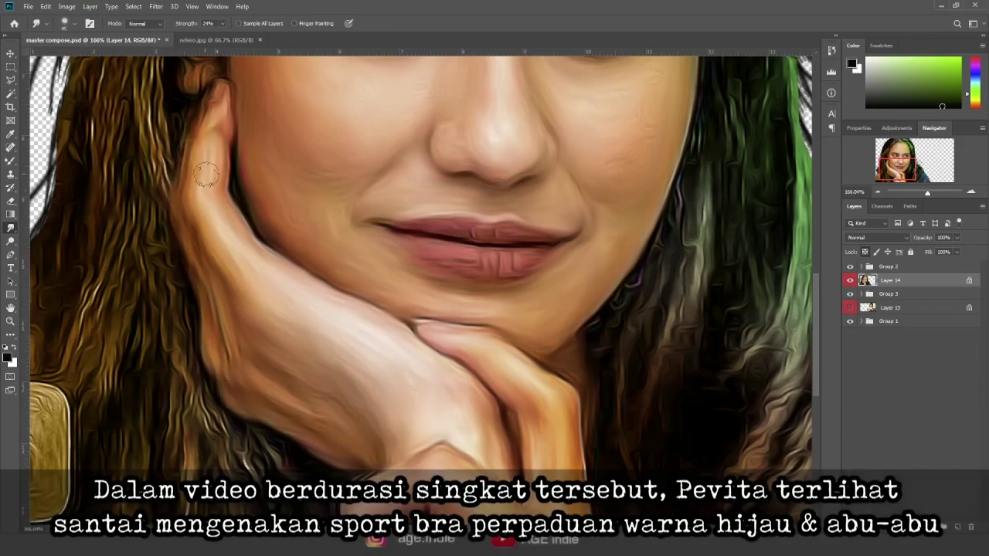
# Step: At 100% Smudge strength, smear the right-side hair, strands below the chin and shoulder edge
pyautogui.scroll(-5, 413, 255)
pyautogui.scroll(-2, 412, 253)
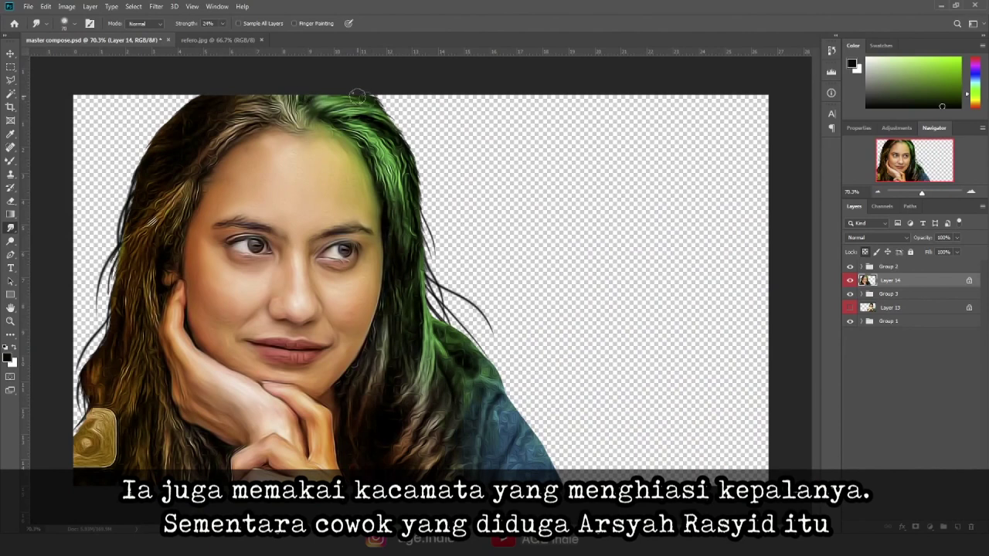
pyautogui.moveTo(356, 96)
pyautogui.mouseDown()
pyautogui.moveTo(406, 147)
pyautogui.moveTo(351, 129)
pyautogui.mouseUp()
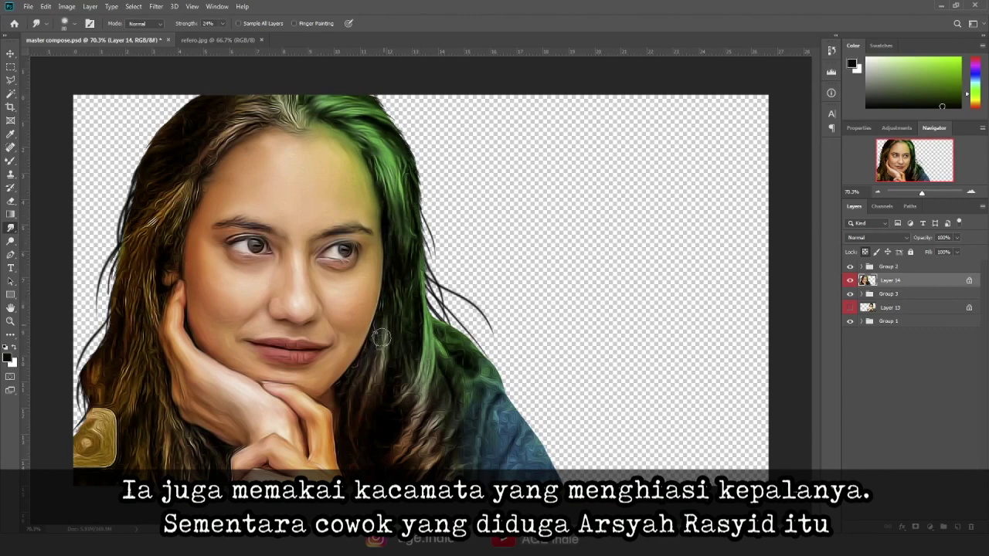
pyautogui.moveTo(224, 24); pyautogui.dragTo(266, 37)
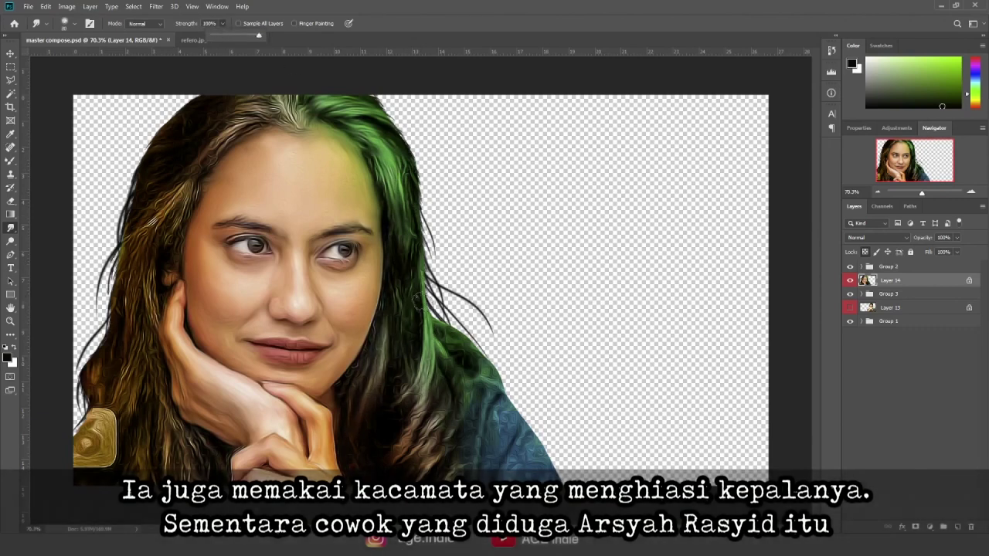
pyautogui.moveTo(394, 377); pyautogui.dragTo(370, 463)
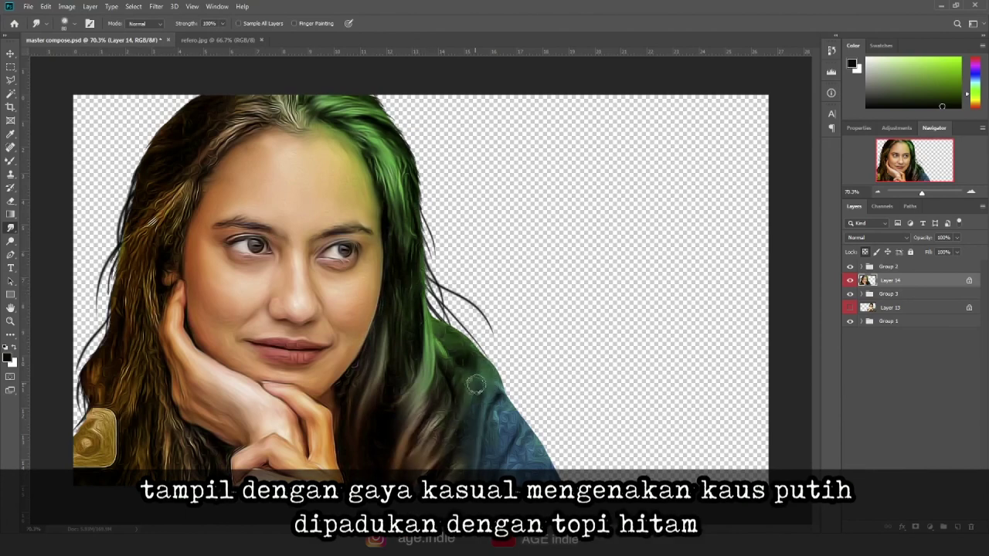
pyautogui.moveTo(517, 397); pyautogui.dragTo(493, 468)
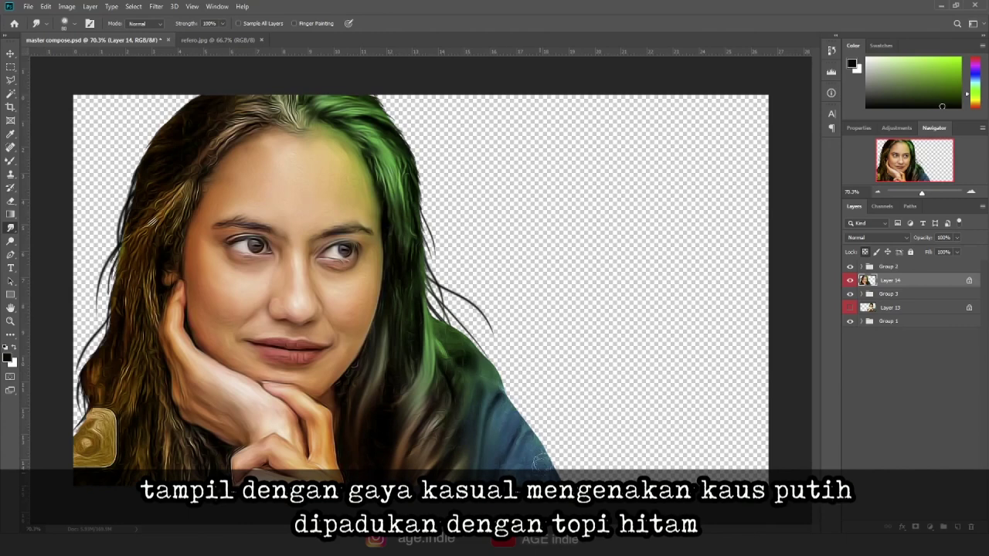
# Step: Streak the left-side hair strands downward and blend the lower-left gold patch into them
pyautogui.moveTo(199, 182); pyautogui.dragTo(168, 269)
pyautogui.moveTo(224, 135); pyautogui.dragTo(151, 321)
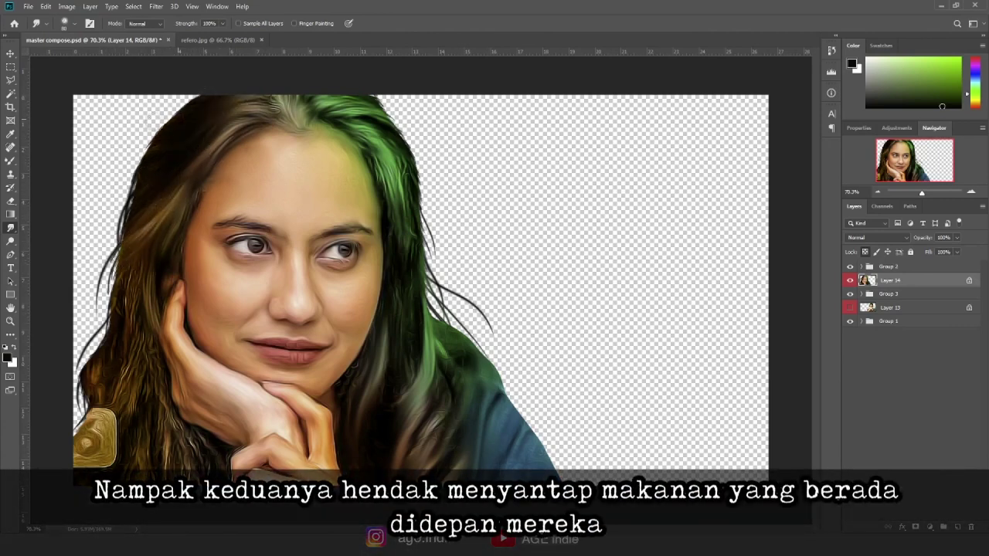
pyautogui.moveTo(180, 250); pyautogui.dragTo(154, 340)
pyautogui.moveTo(138, 267); pyautogui.dragTo(115, 352)
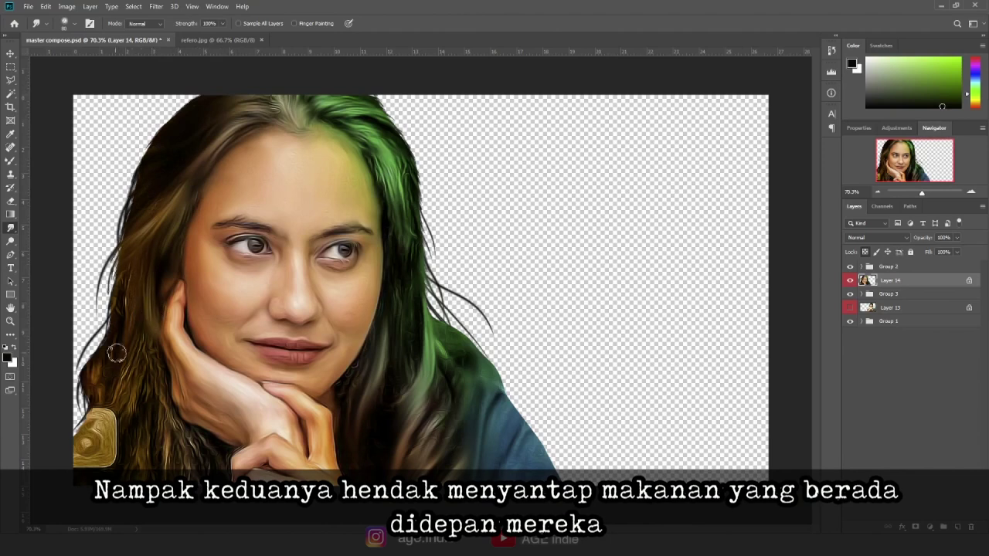
pyautogui.moveTo(91, 417); pyautogui.dragTo(126, 348)
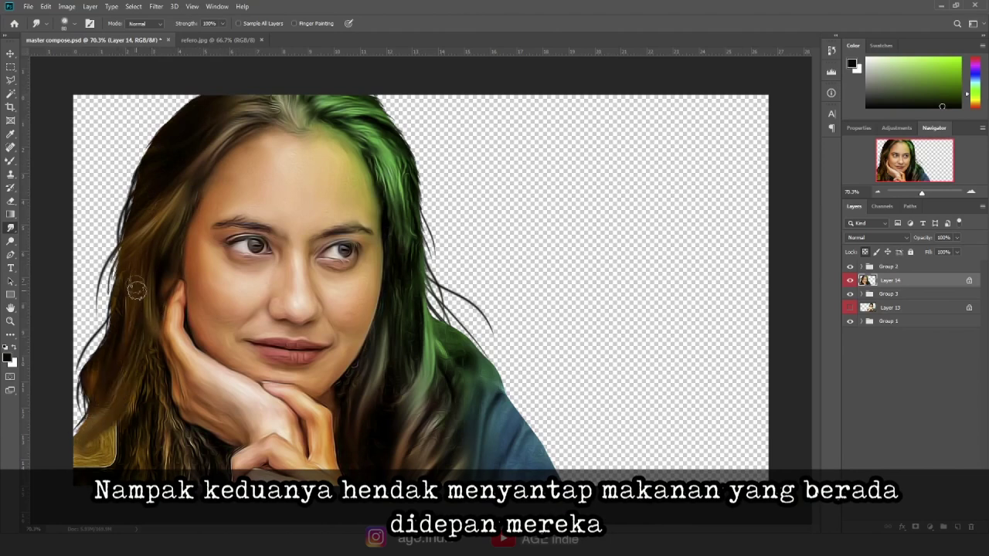
pyautogui.moveTo(92, 464); pyautogui.dragTo(133, 410)
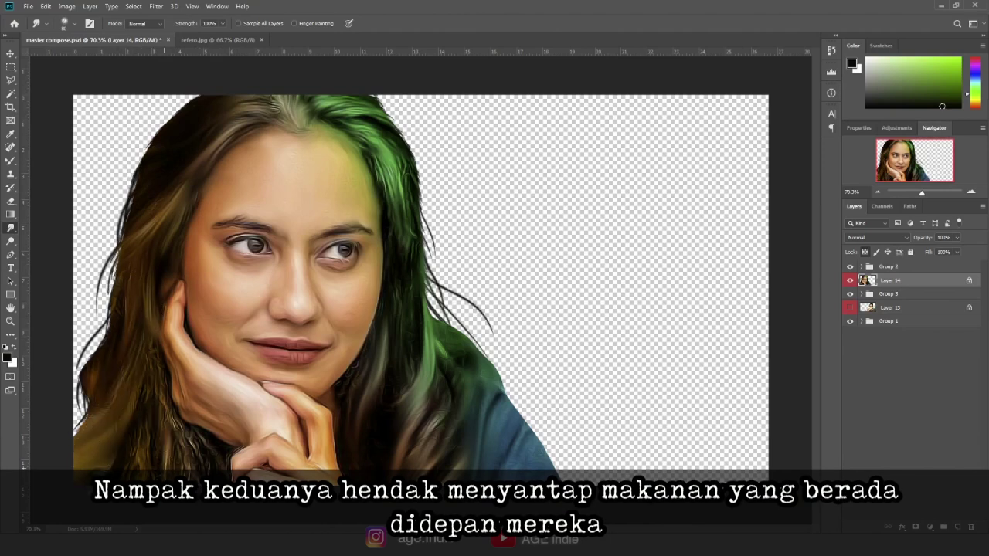
pyautogui.moveTo(157, 338); pyautogui.dragTo(190, 460)
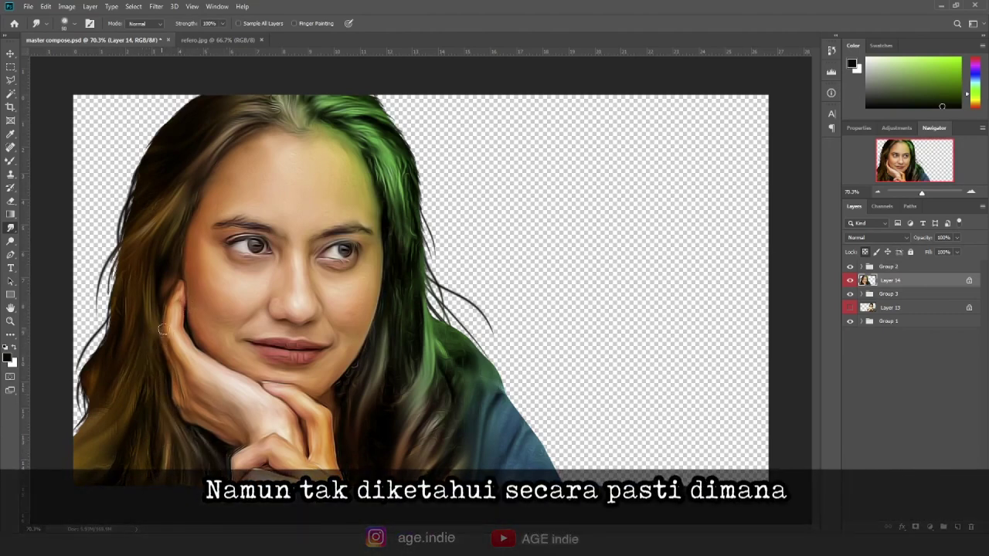
# Step: Select the Dodge tool, adjust its brush size, and set exposure to 100%
pyautogui.press('o')
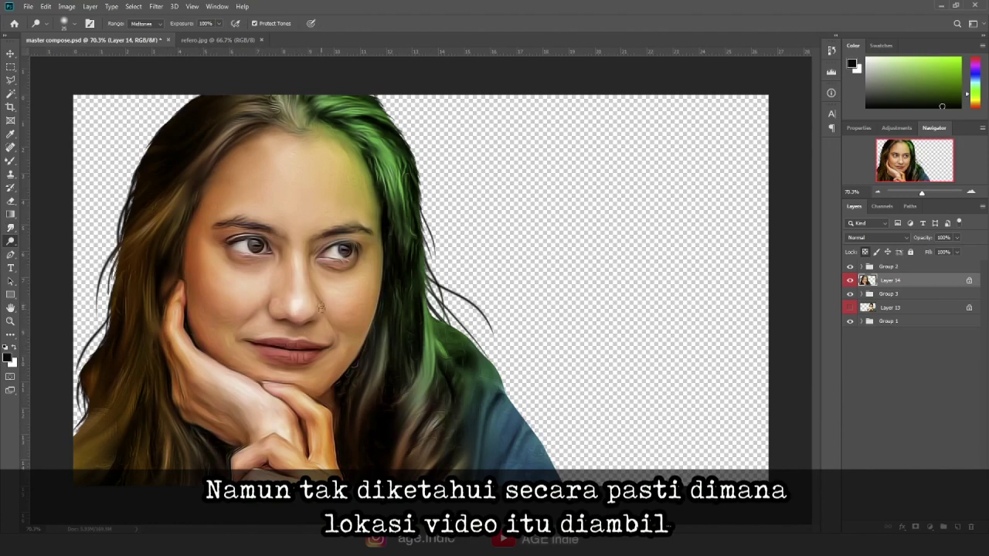
pyautogui.click(219, 23)
pyautogui.moveTo(224, 36); pyautogui.dragTo(183, 42)
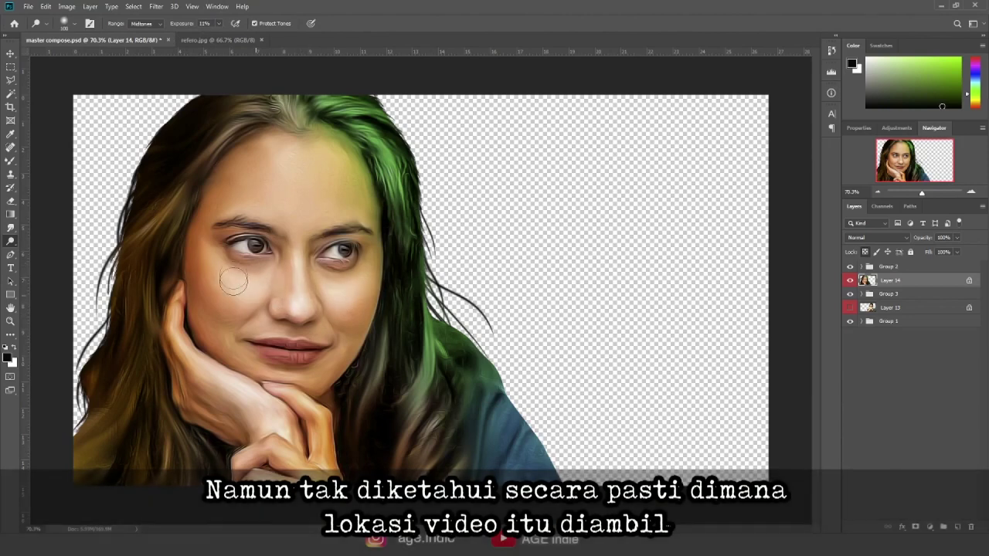
pyautogui.press(']')
pyautogui.press(']')
pyautogui.press(']')
pyautogui.press(']')
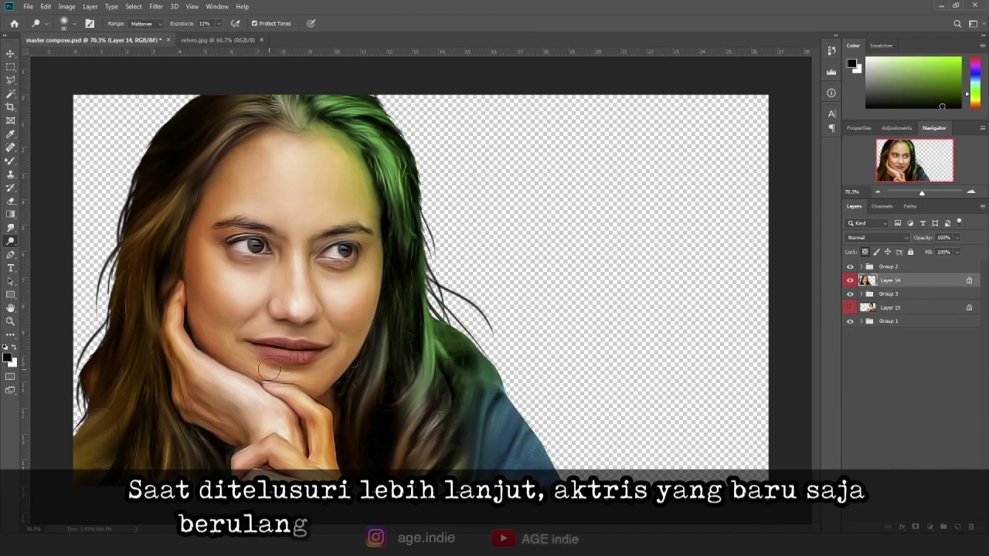
pyautogui.press('[')
pyautogui.press('[')
pyautogui.press('[')
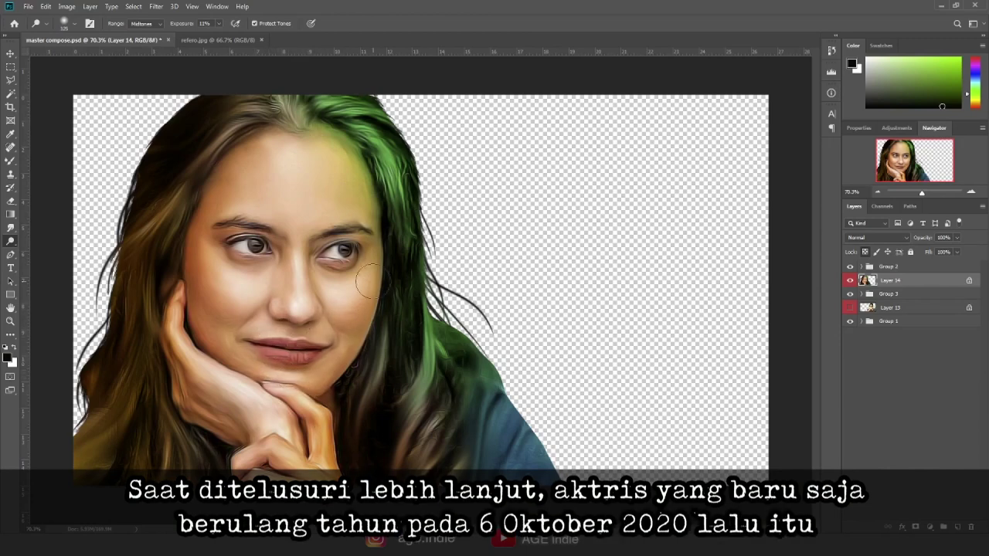
pyautogui.press(']')
pyautogui.press(']')
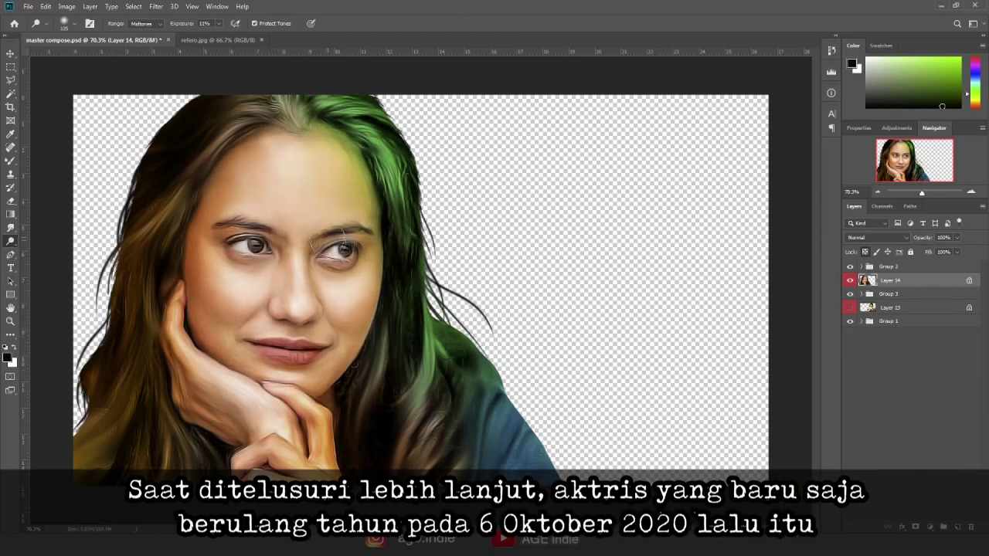
pyautogui.moveTo(219, 24)
pyautogui.mouseDown()
pyautogui.moveTo(267, 37)
pyautogui.moveTo(219, 37)
pyautogui.mouseUp()
pyautogui.click(290, 334)
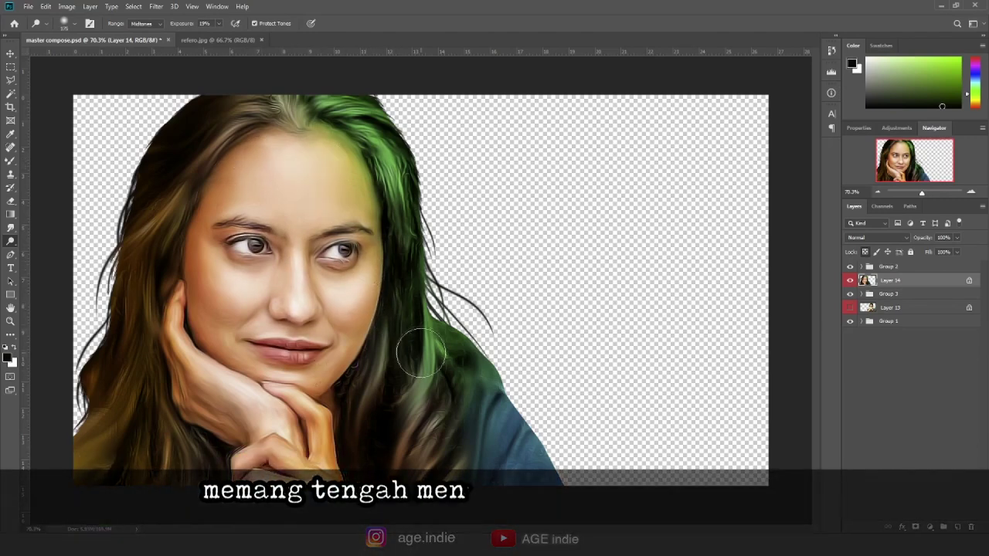
# Step: Zoom out, switch to the Burn tool, and darken the hair at the lower left
pyautogui.hotkey('ctrl', '-')
pyautogui.hotkey('shift', 'o')
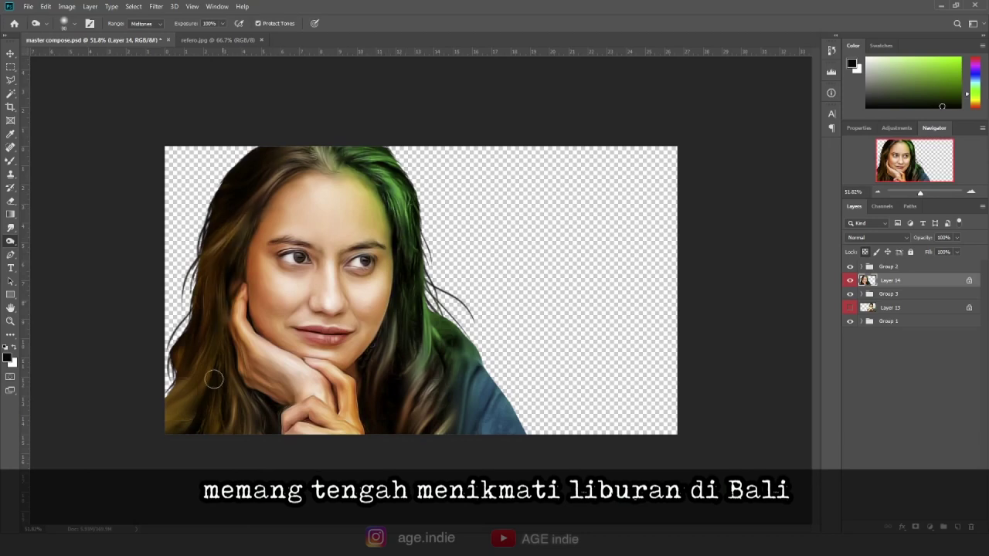
pyautogui.moveTo(214, 378); pyautogui.dragTo(221, 424)
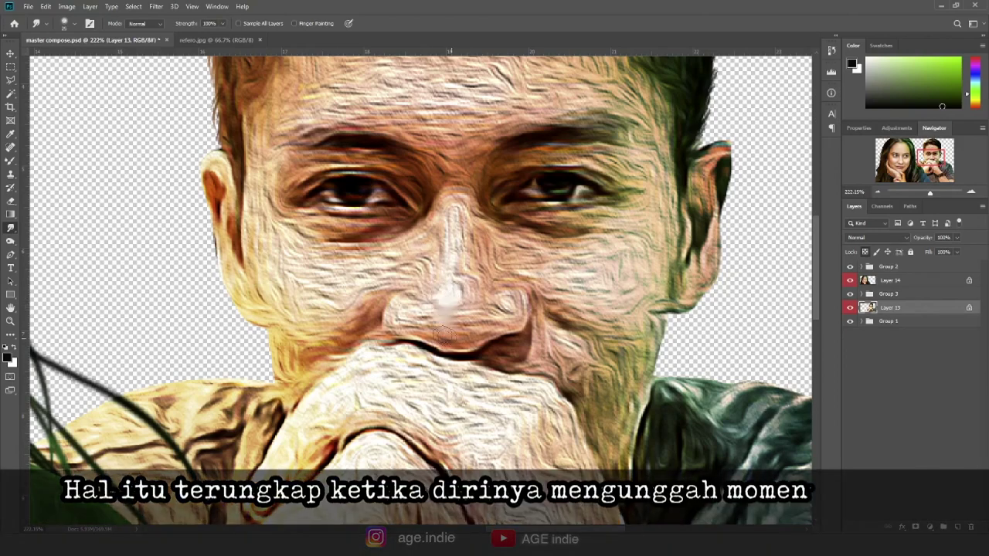
# Step: Smudge the man's nose highlight, nose bridge, right cheek and right-jaw beard texture smooth
pyautogui.moveTo(446, 332)
pyautogui.mouseDown()
pyautogui.moveTo(438, 309)
pyautogui.moveTo(394, 309)
pyautogui.mouseUp()
pyautogui.moveTo(460, 232); pyautogui.dragTo(432, 241)
pyautogui.moveTo(413, 282); pyautogui.dragTo(447, 284)
pyautogui.moveTo(439, 209)
pyautogui.mouseDown()
pyautogui.moveTo(452, 200)
pyautogui.moveTo(445, 299)
pyautogui.moveTo(499, 312)
pyautogui.moveTo(436, 343)
pyautogui.moveTo(499, 312)
pyautogui.mouseUp()
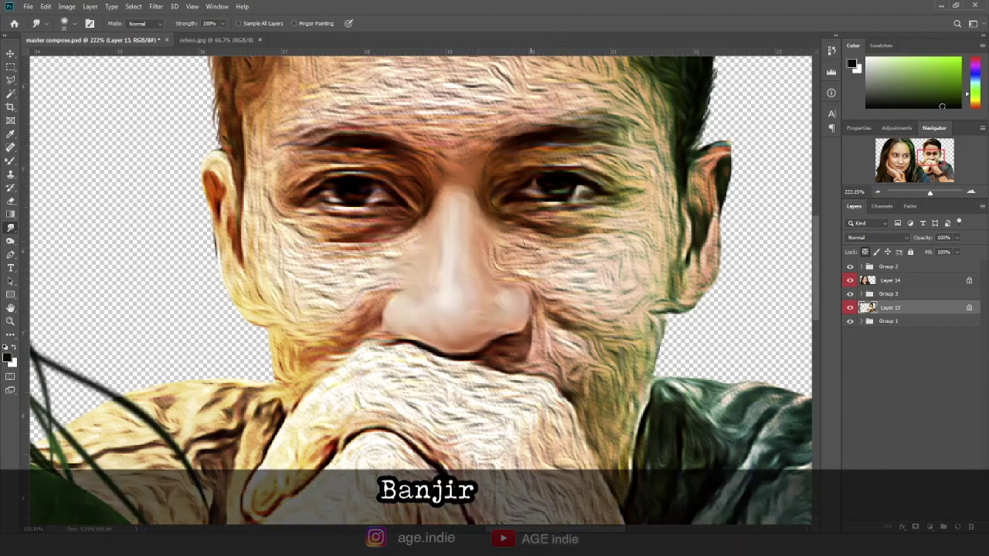
pyautogui.moveTo(551, 251)
pyautogui.mouseDown()
pyautogui.moveTo(562, 255)
pyautogui.moveTo(514, 246)
pyautogui.moveTo(503, 278)
pyautogui.moveTo(561, 287)
pyautogui.moveTo(552, 258)
pyautogui.moveTo(606, 239)
pyautogui.moveTo(585, 283)
pyautogui.moveTo(598, 289)
pyautogui.moveTo(600, 247)
pyautogui.moveTo(640, 281)
pyautogui.moveTo(669, 194)
pyautogui.moveTo(629, 305)
pyautogui.moveTo(591, 321)
pyautogui.moveTo(618, 328)
pyautogui.moveTo(630, 355)
pyautogui.moveTo(595, 332)
pyautogui.moveTo(509, 344)
pyautogui.moveTo(545, 335)
pyautogui.moveTo(556, 363)
pyautogui.mouseUp()
pyautogui.moveTo(588, 411)
pyautogui.mouseDown()
pyautogui.moveTo(602, 363)
pyautogui.moveTo(632, 411)
pyautogui.mouseUp()
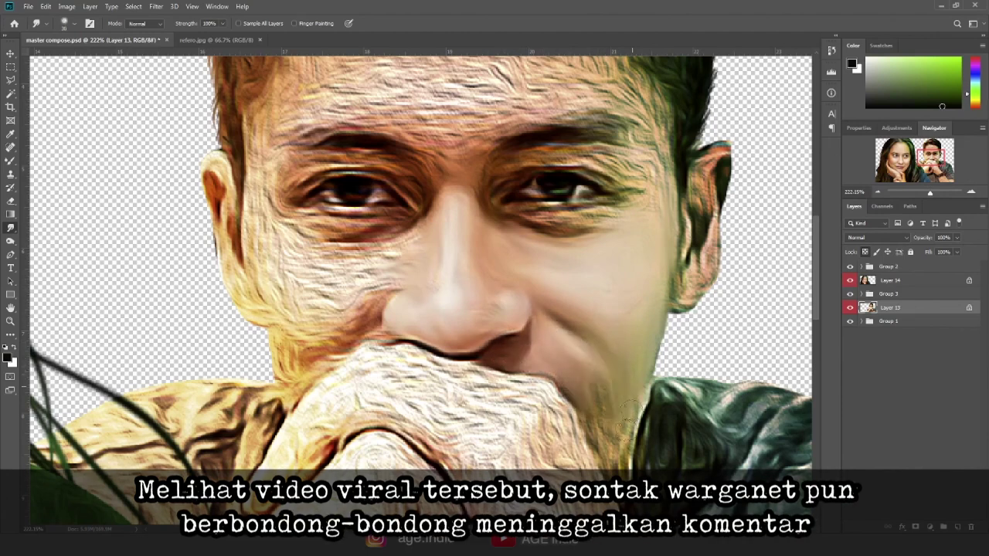
pyautogui.moveTo(601, 445); pyautogui.dragTo(628, 460)
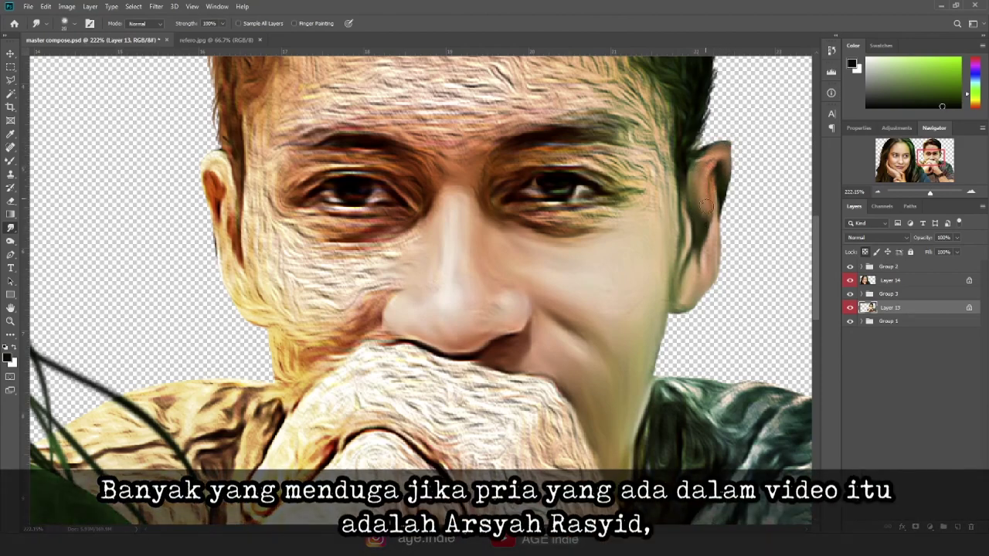
# Step: Smooth the skin under the man's right eye, his right brow and the forehead above
pyautogui.moveTo(577, 228); pyautogui.dragTo(599, 218)
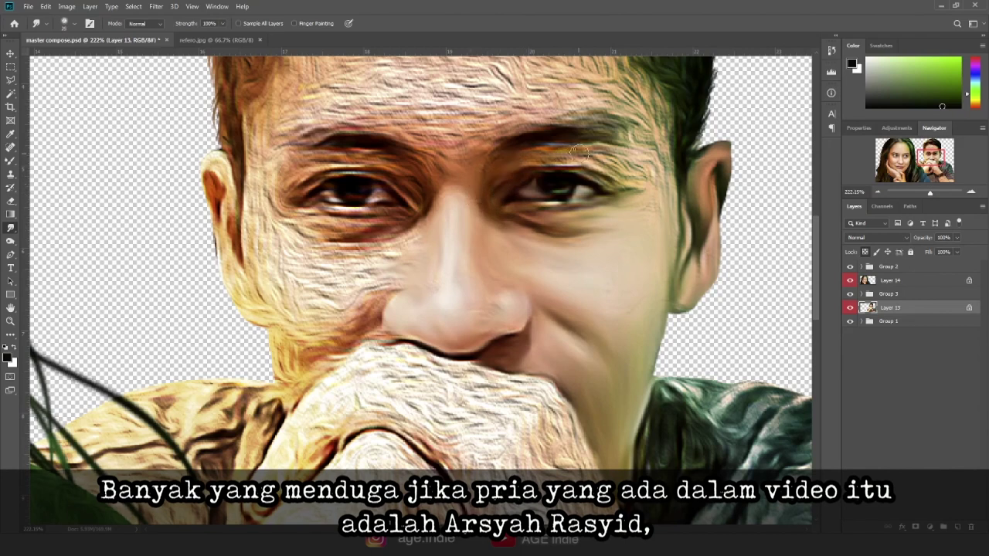
pyautogui.moveTo(579, 152)
pyautogui.mouseDown()
pyautogui.moveTo(541, 162)
pyautogui.moveTo(618, 161)
pyautogui.moveTo(668, 210)
pyautogui.moveTo(582, 124)
pyautogui.mouseUp()
pyautogui.moveTo(659, 140)
pyautogui.mouseDown()
pyautogui.moveTo(587, 105)
pyautogui.moveTo(618, 109)
pyautogui.moveTo(521, 108)
pyautogui.moveTo(431, 158)
pyautogui.moveTo(357, 116)
pyautogui.moveTo(463, 108)
pyautogui.mouseUp()
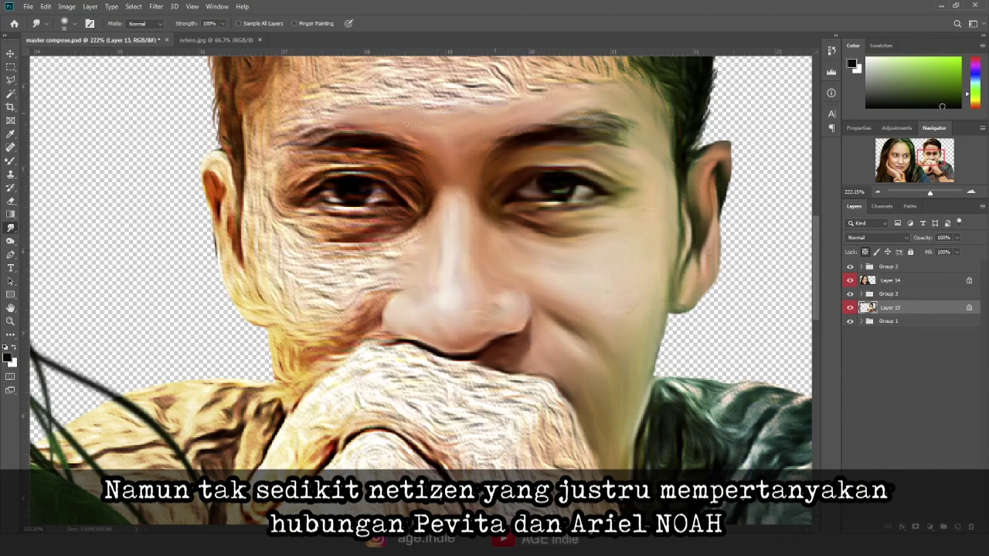
pyautogui.moveTo(386, 97)
pyautogui.mouseDown()
pyautogui.moveTo(327, 108)
pyautogui.moveTo(472, 91)
pyautogui.mouseUp()
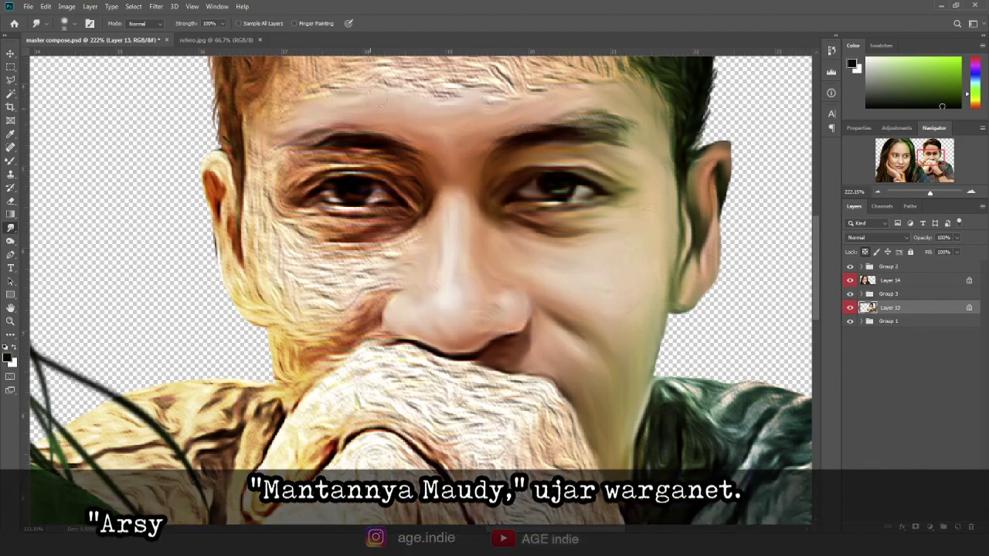
# Step: Smudge under his left eye, across the left cheek and down the jawline
pyautogui.moveTo(410, 238)
pyautogui.mouseDown()
pyautogui.moveTo(340, 251)
pyautogui.moveTo(298, 224)
pyautogui.mouseUp()
pyautogui.moveTo(399, 254); pyautogui.dragTo(397, 286)
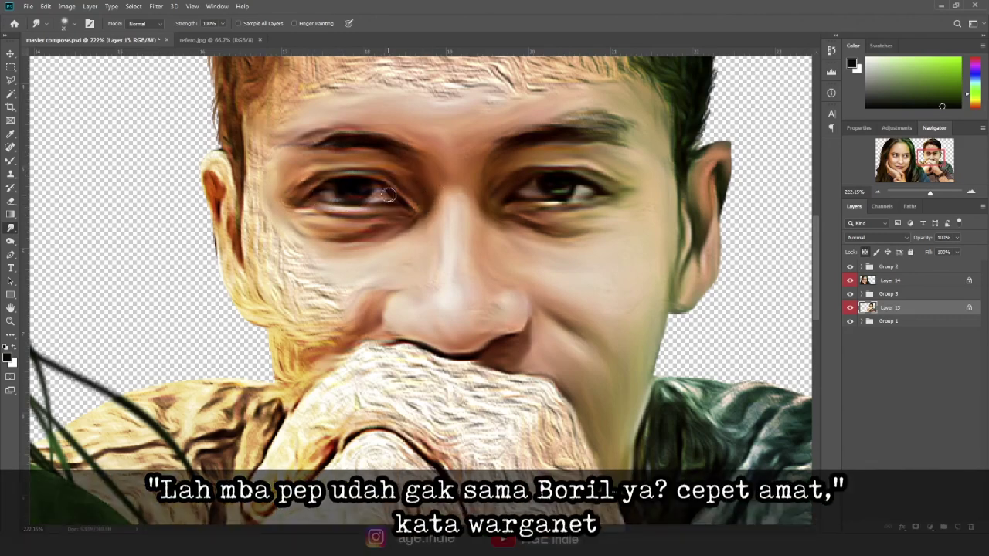
pyautogui.moveTo(366, 287)
pyautogui.mouseDown()
pyautogui.moveTo(315, 292)
pyautogui.moveTo(263, 233)
pyautogui.mouseUp()
pyautogui.moveTo(229, 191)
pyautogui.mouseDown()
pyautogui.moveTo(203, 226)
pyautogui.moveTo(237, 284)
pyautogui.mouseUp()
pyautogui.moveTo(222, 172)
pyautogui.mouseDown()
pyautogui.moveTo(274, 289)
pyautogui.moveTo(297, 391)
pyautogui.mouseUp()
# Step: Smooth the man's temple, the rough band above his brows and the upper forehead
pyautogui.scroll(2, 380, 271)
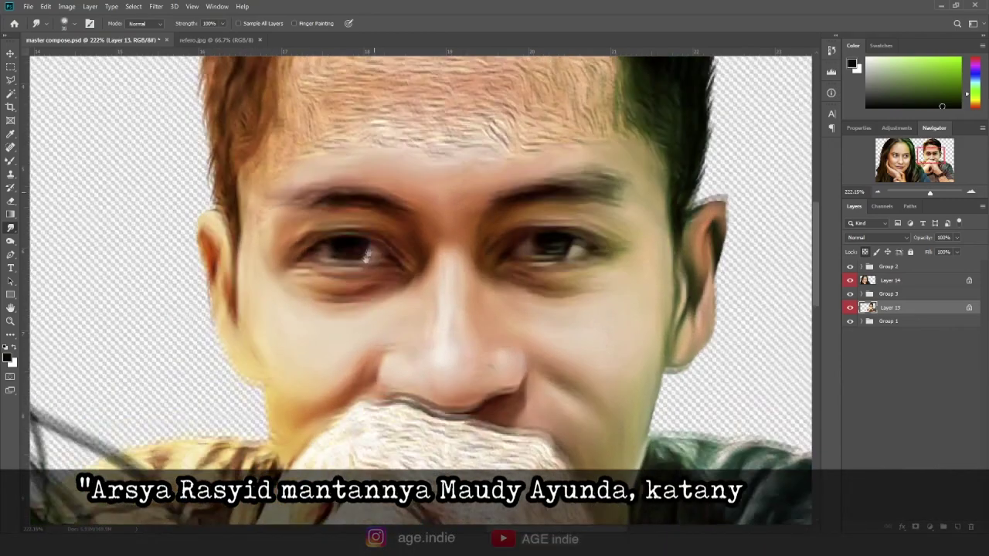
pyautogui.scroll(3, 363, 278)
pyautogui.scroll(2, 348, 284)
pyautogui.moveTo(221, 322)
pyautogui.mouseDown()
pyautogui.moveTo(258, 287)
pyautogui.moveTo(261, 233)
pyautogui.mouseUp()
pyautogui.moveTo(356, 257)
pyautogui.mouseDown()
pyautogui.moveTo(300, 258)
pyautogui.moveTo(499, 262)
pyautogui.moveTo(566, 235)
pyautogui.moveTo(614, 274)
pyautogui.moveTo(558, 171)
pyautogui.moveTo(548, 212)
pyautogui.moveTo(475, 135)
pyautogui.moveTo(463, 224)
pyautogui.moveTo(279, 224)
pyautogui.moveTo(367, 208)
pyautogui.mouseUp()
pyautogui.moveTo(337, 144)
pyautogui.mouseDown()
pyautogui.moveTo(375, 201)
pyautogui.moveTo(381, 233)
pyautogui.moveTo(458, 161)
pyautogui.moveTo(421, 188)
pyautogui.moveTo(357, 146)
pyautogui.moveTo(408, 188)
pyautogui.mouseUp()
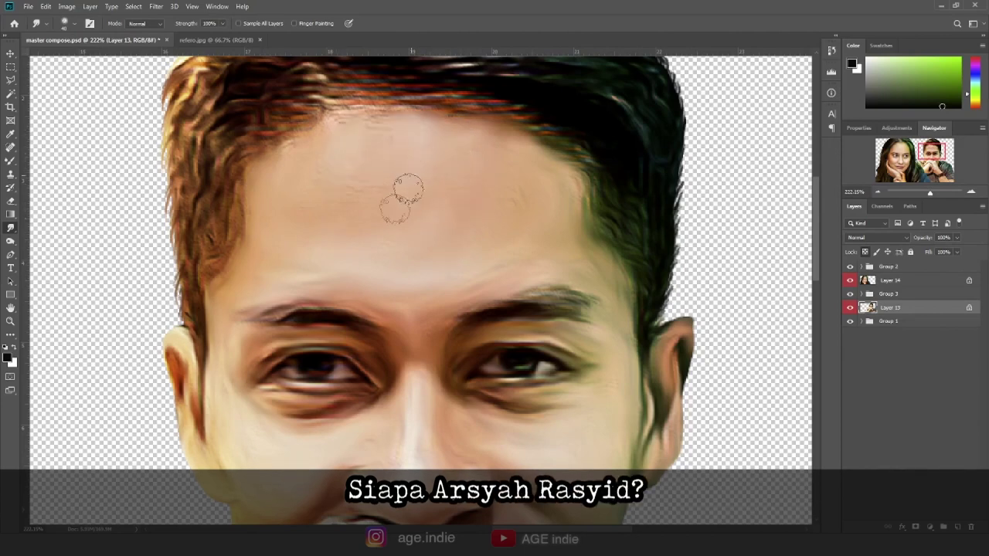
# Step: Smudge the hairline, the top strands and the left and upper-right hair edges smooth
pyautogui.scroll(3, 408, 188)
pyautogui.moveTo(348, 239)
pyautogui.mouseDown()
pyautogui.moveTo(381, 190)
pyautogui.moveTo(475, 221)
pyautogui.moveTo(464, 239)
pyautogui.moveTo(497, 210)
pyautogui.moveTo(556, 227)
pyautogui.moveTo(601, 261)
pyautogui.moveTo(541, 227)
pyautogui.moveTo(602, 265)
pyautogui.moveTo(543, 255)
pyautogui.mouseUp()
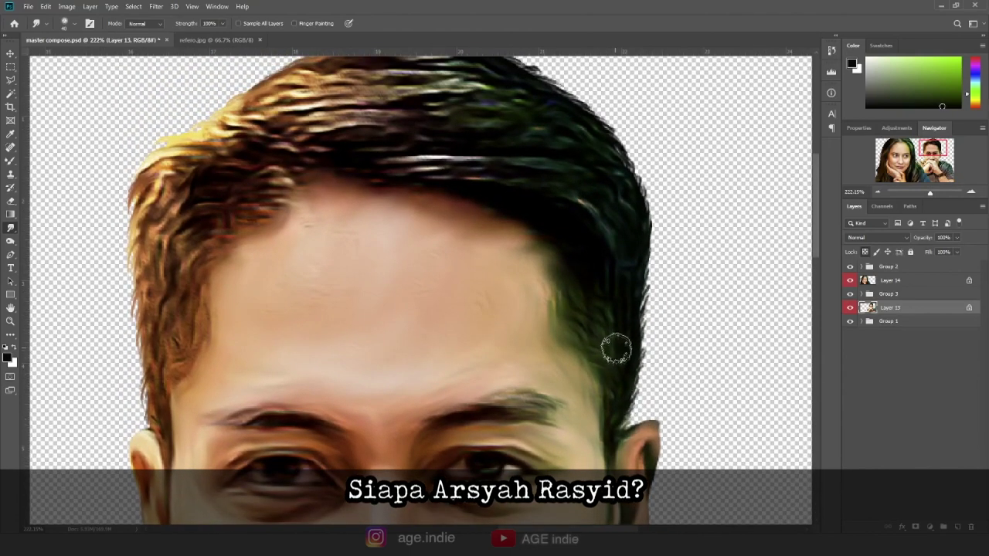
pyautogui.moveTo(592, 201)
pyautogui.mouseDown()
pyautogui.moveTo(479, 166)
pyautogui.moveTo(625, 219)
pyautogui.moveTo(580, 185)
pyautogui.moveTo(395, 144)
pyautogui.moveTo(544, 168)
pyautogui.moveTo(346, 179)
pyautogui.moveTo(325, 130)
pyautogui.moveTo(546, 132)
pyautogui.moveTo(338, 114)
pyautogui.moveTo(487, 112)
pyautogui.mouseUp()
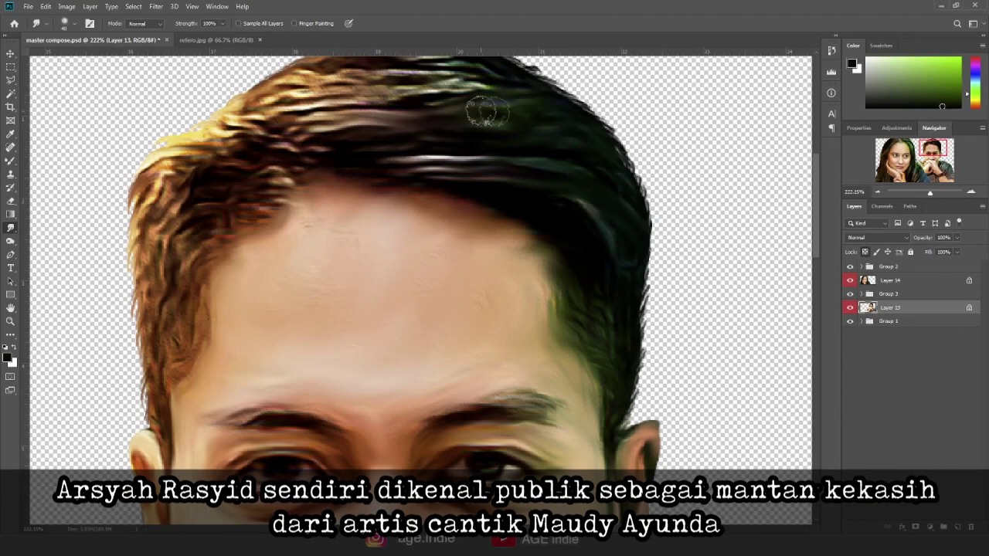
pyautogui.scroll(3, 487, 112)
pyautogui.moveTo(371, 154)
pyautogui.mouseDown()
pyautogui.moveTo(574, 147)
pyautogui.moveTo(448, 129)
pyautogui.moveTo(363, 131)
pyautogui.mouseUp()
pyautogui.moveTo(378, 186)
pyautogui.mouseDown()
pyautogui.moveTo(332, 197)
pyautogui.moveTo(256, 239)
pyautogui.mouseUp()
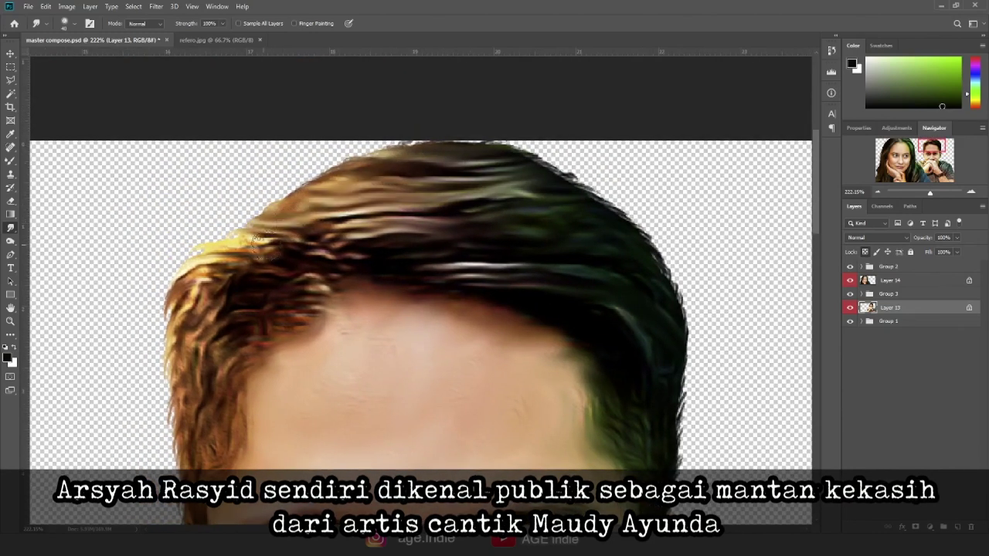
pyautogui.moveTo(335, 289); pyautogui.dragTo(435, 234)
pyautogui.moveTo(304, 297)
pyautogui.mouseDown()
pyautogui.moveTo(278, 231)
pyautogui.moveTo(363, 185)
pyautogui.mouseUp()
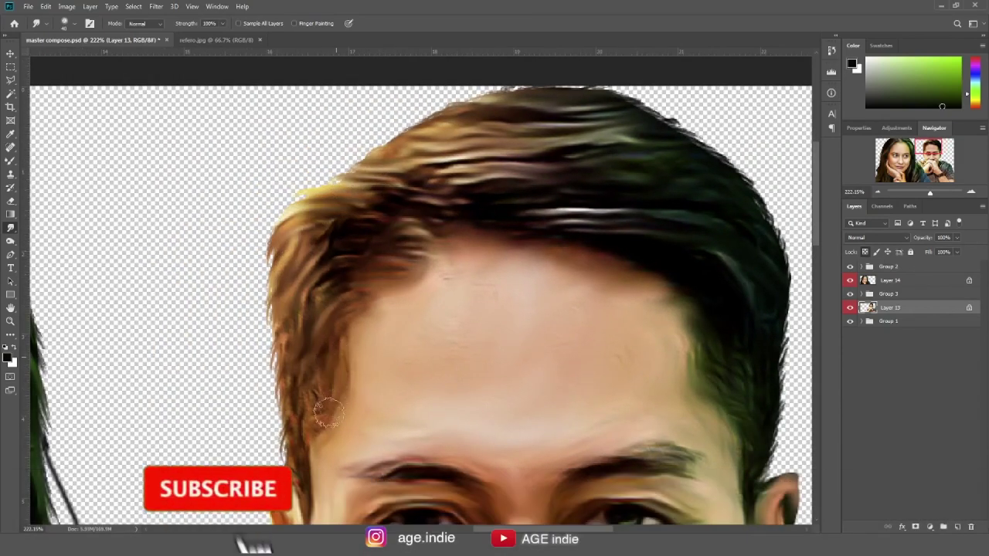
# Step: Scroll down to the hand and smooth the edge of the man's fingers
pyautogui.scroll(-4, 371, 371)
pyautogui.scroll(-5, 421, 321)
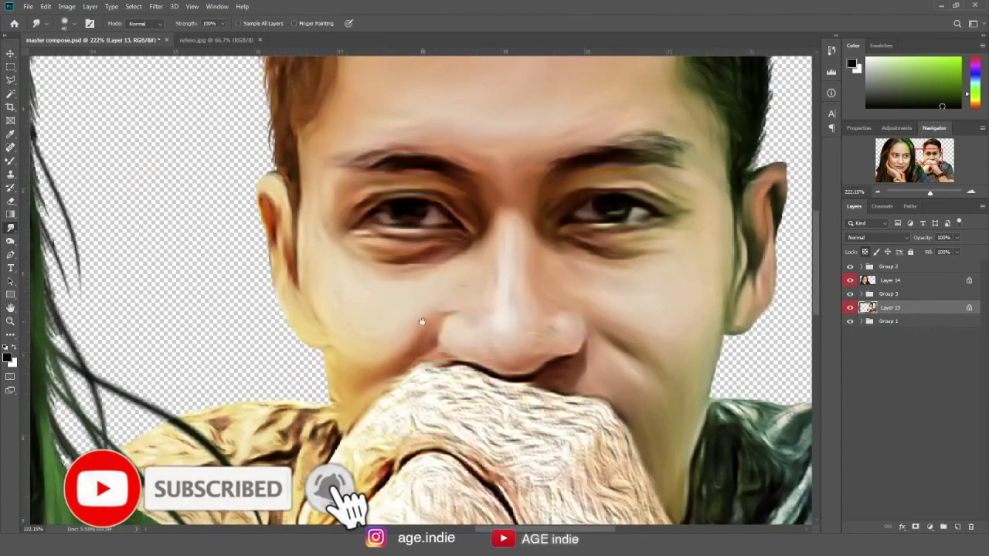
pyautogui.scroll(6, 422, 322)
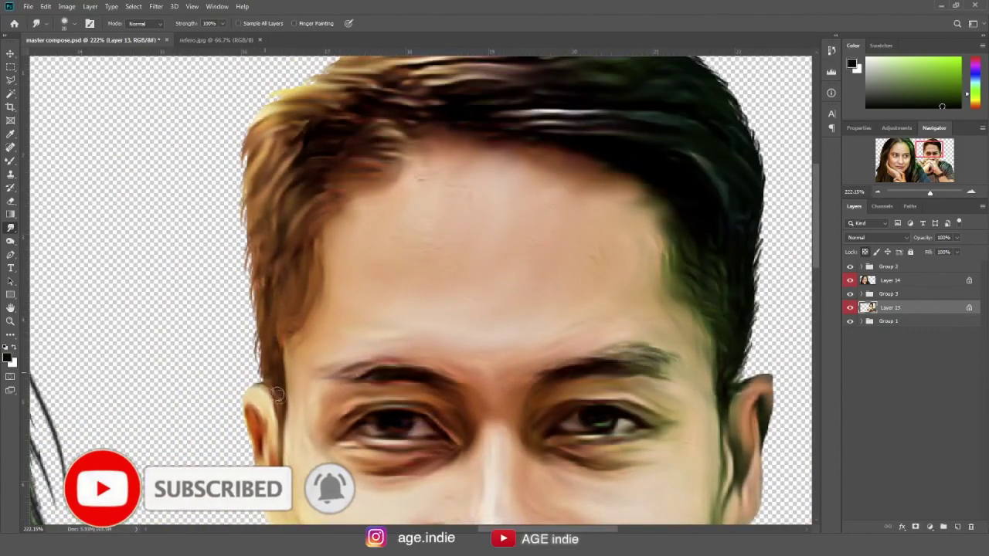
pyautogui.scroll(-6, 276, 394)
pyautogui.scroll(-3, 298, 359)
pyautogui.moveTo(319, 339)
pyautogui.mouseDown()
pyautogui.moveTo(340, 324)
pyautogui.moveTo(315, 336)
pyautogui.moveTo(339, 282)
pyautogui.moveTo(396, 275)
pyautogui.moveTo(366, 250)
pyautogui.moveTo(386, 220)
pyautogui.moveTo(428, 227)
pyautogui.moveTo(453, 279)
pyautogui.moveTo(386, 280)
pyautogui.moveTo(453, 236)
pyautogui.moveTo(533, 241)
pyautogui.moveTo(489, 253)
pyautogui.moveTo(455, 278)
pyautogui.moveTo(533, 363)
pyautogui.moveTo(521, 250)
pyautogui.moveTo(536, 253)
pyautogui.moveTo(583, 352)
pyautogui.moveTo(585, 299)
pyautogui.moveTo(653, 413)
pyautogui.moveTo(607, 365)
pyautogui.moveTo(569, 417)
pyautogui.mouseUp()
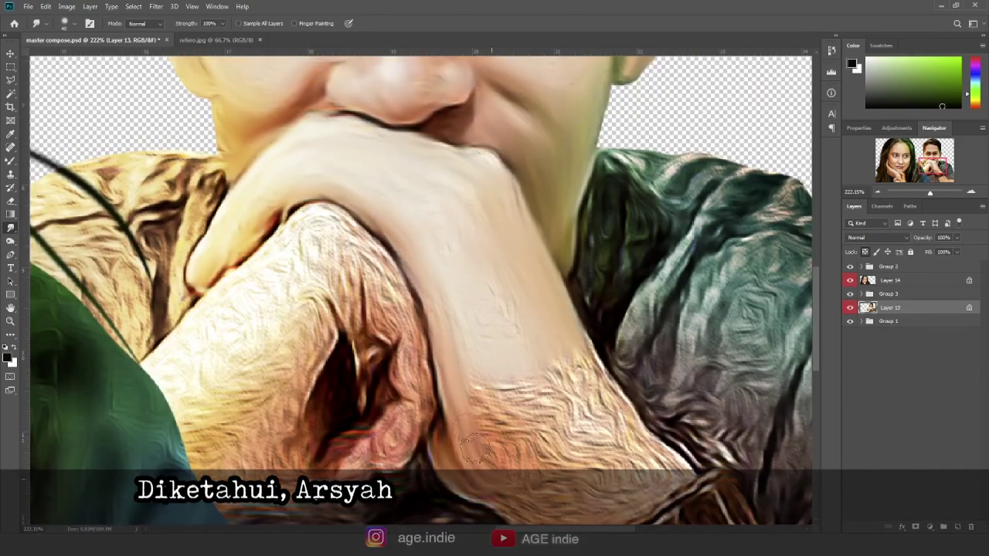
# Step: Smudge the hand's skin texture and soften its edge against the dark shirt
pyautogui.moveTo(473, 369); pyautogui.dragTo(510, 397)
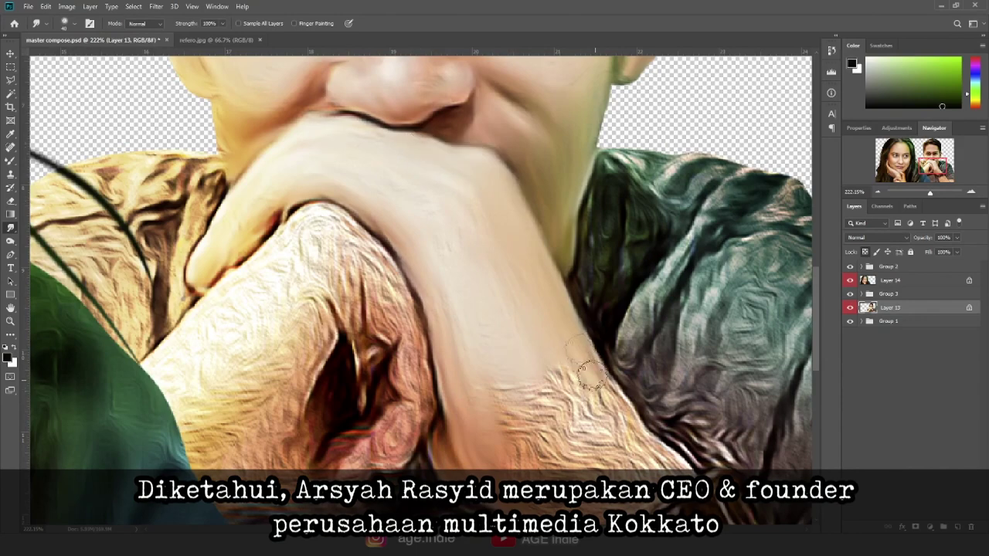
pyautogui.moveTo(587, 375); pyautogui.dragTo(533, 313)
pyautogui.moveTo(572, 355); pyautogui.dragTo(605, 434)
pyautogui.moveTo(588, 398); pyautogui.dragTo(618, 416)
pyautogui.moveTo(515, 354); pyautogui.dragTo(477, 348)
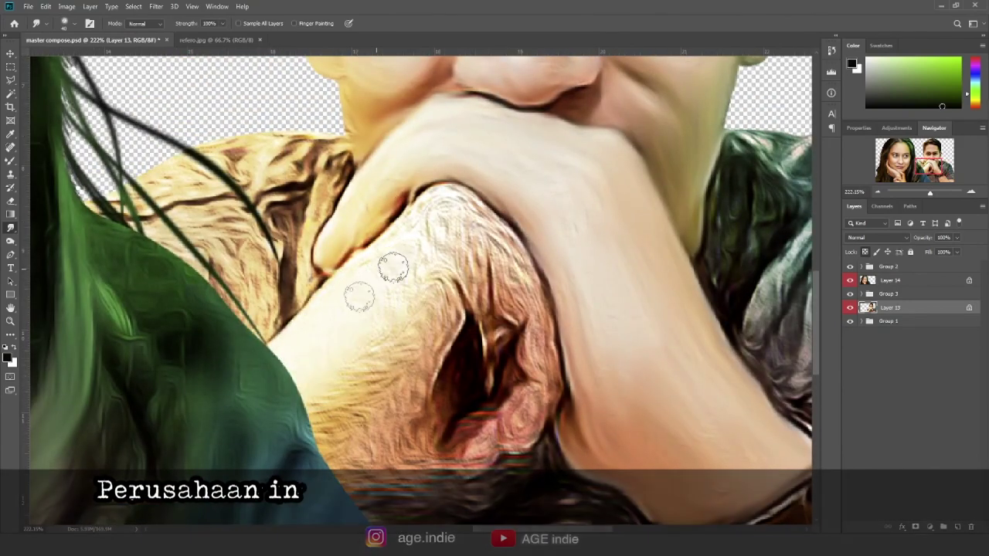
# Step: Blend the pinkish finger texture into smooth skin and smooth the shirt at the shoulder
pyautogui.moveTo(392, 268)
pyautogui.mouseDown()
pyautogui.moveTo(457, 204)
pyautogui.moveTo(441, 300)
pyautogui.mouseUp()
pyautogui.moveTo(449, 334); pyautogui.dragTo(404, 305)
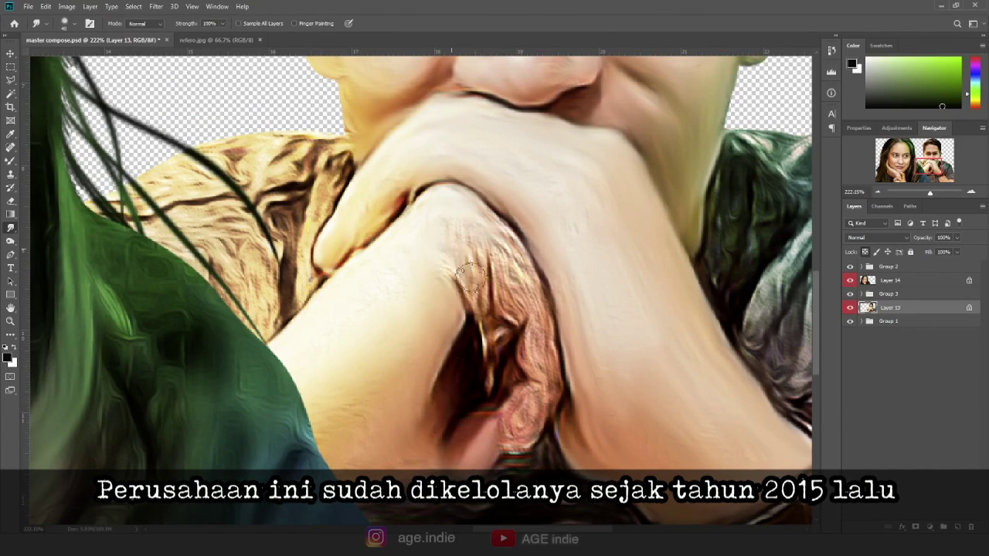
pyautogui.moveTo(496, 245); pyautogui.dragTo(521, 280)
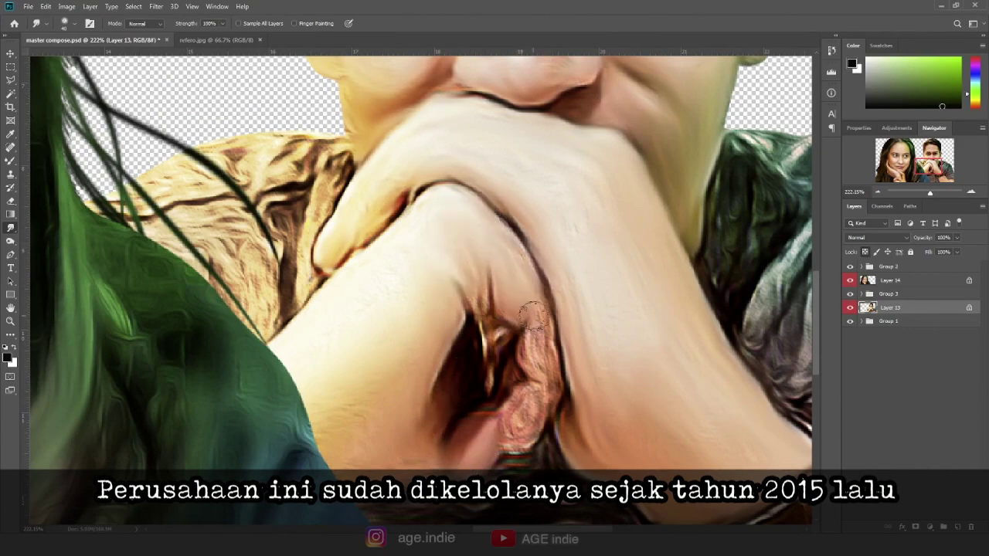
pyautogui.moveTo(531, 313); pyautogui.dragTo(517, 431)
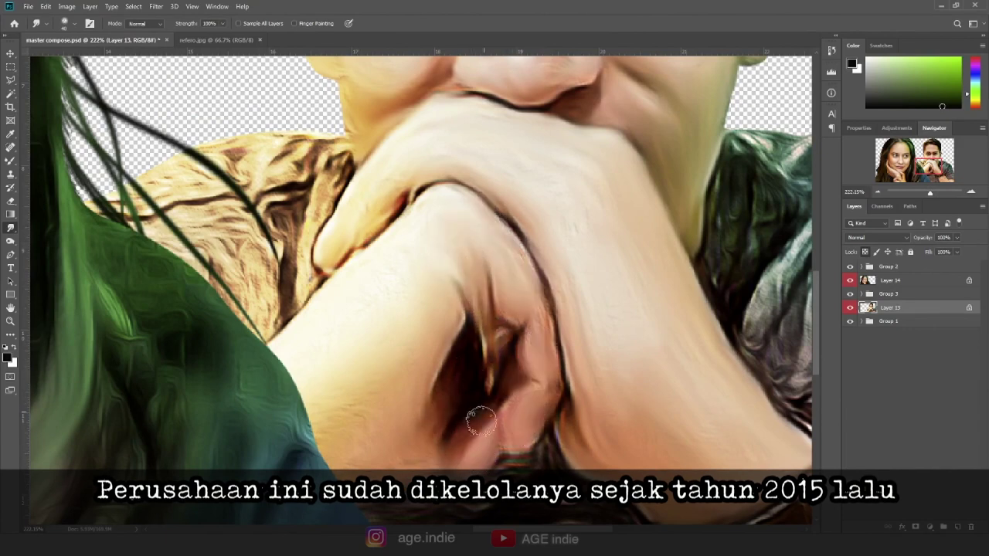
pyautogui.scroll(-5, 480, 421)
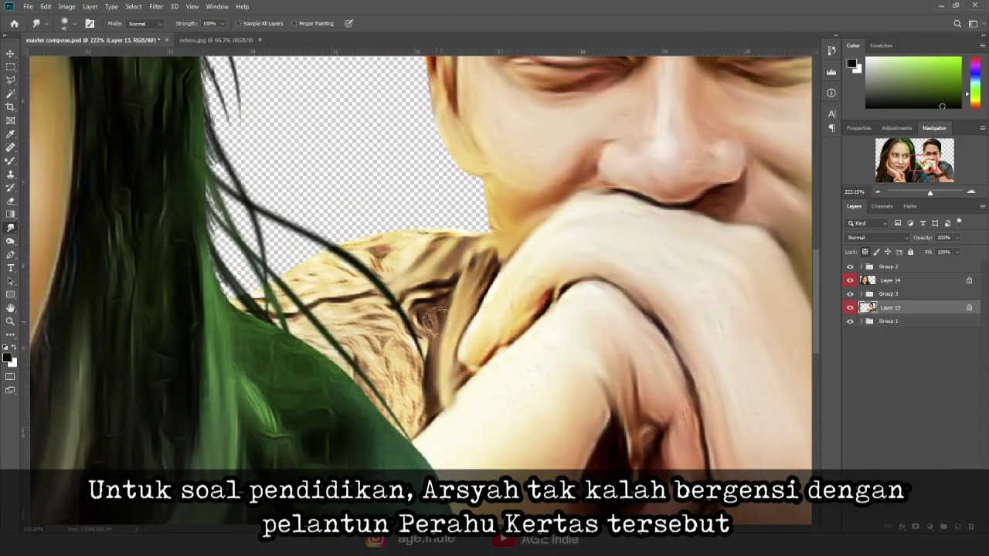
pyautogui.moveTo(393, 349)
pyautogui.mouseDown()
pyautogui.moveTo(343, 340)
pyautogui.moveTo(309, 278)
pyautogui.moveTo(390, 265)
pyautogui.mouseUp()
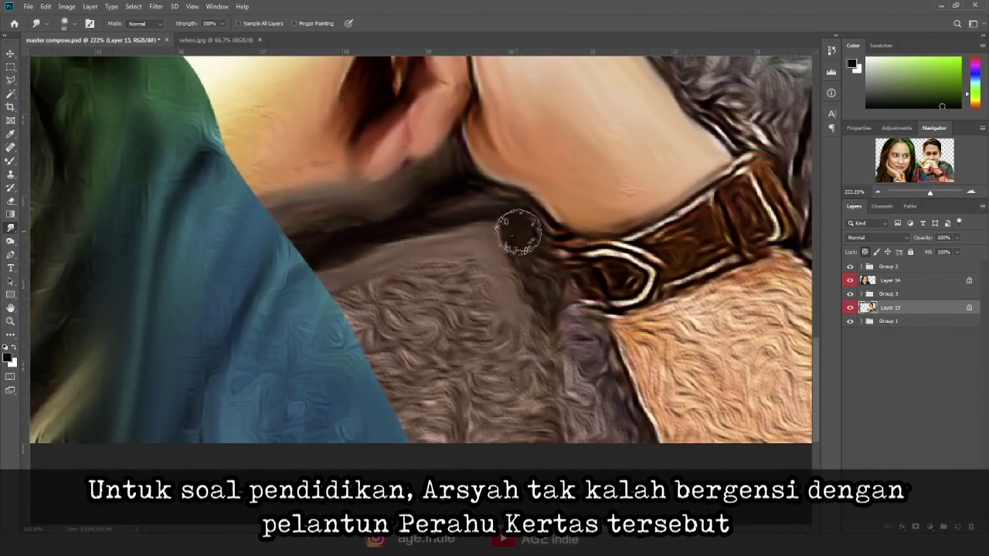
# Step: Smudge the grey shirt edge and arm hair around the man's watch smooth
pyautogui.moveTo(478, 195)
pyautogui.mouseDown()
pyautogui.moveTo(576, 332)
pyautogui.moveTo(587, 455)
pyautogui.moveTo(572, 325)
pyautogui.moveTo(485, 274)
pyautogui.moveTo(386, 282)
pyautogui.moveTo(371, 401)
pyautogui.moveTo(440, 455)
pyautogui.mouseUp()
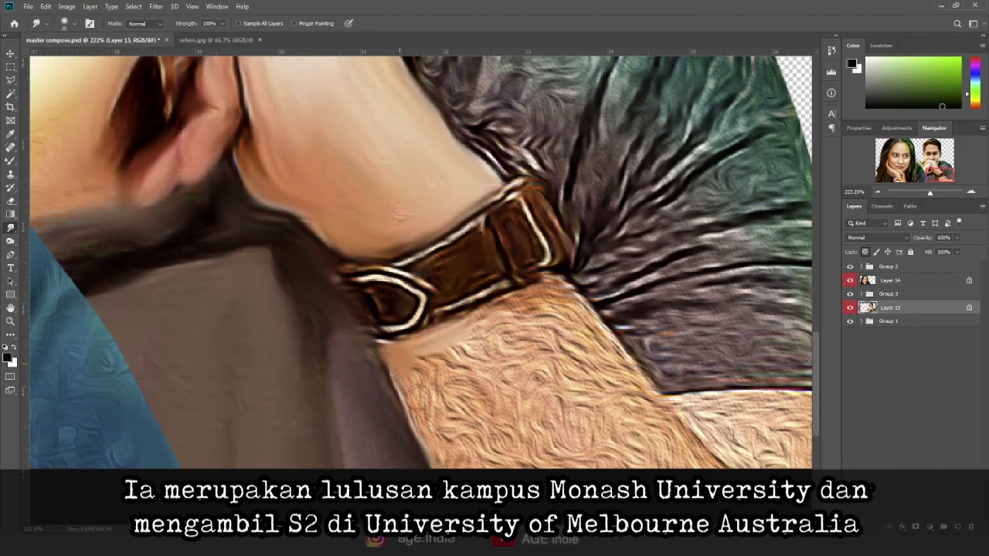
pyautogui.moveTo(524, 304); pyautogui.dragTo(487, 457)
pyautogui.moveTo(454, 390); pyautogui.dragTo(529, 455)
pyautogui.moveTo(521, 348)
pyautogui.mouseDown()
pyautogui.moveTo(606, 359)
pyautogui.moveTo(555, 451)
pyautogui.mouseUp()
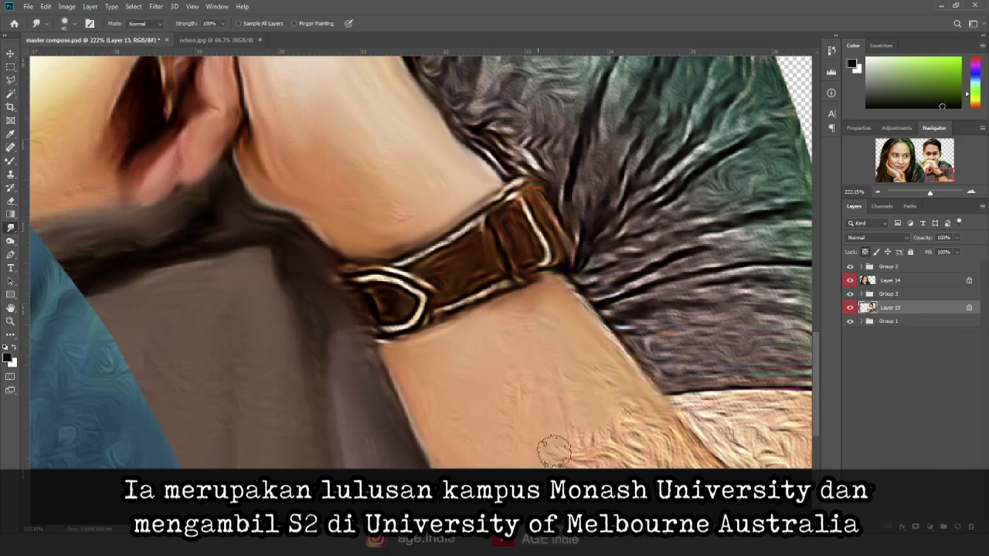
pyautogui.moveTo(634, 394)
pyautogui.mouseDown()
pyautogui.moveTo(595, 392)
pyautogui.moveTo(608, 396)
pyautogui.mouseUp()
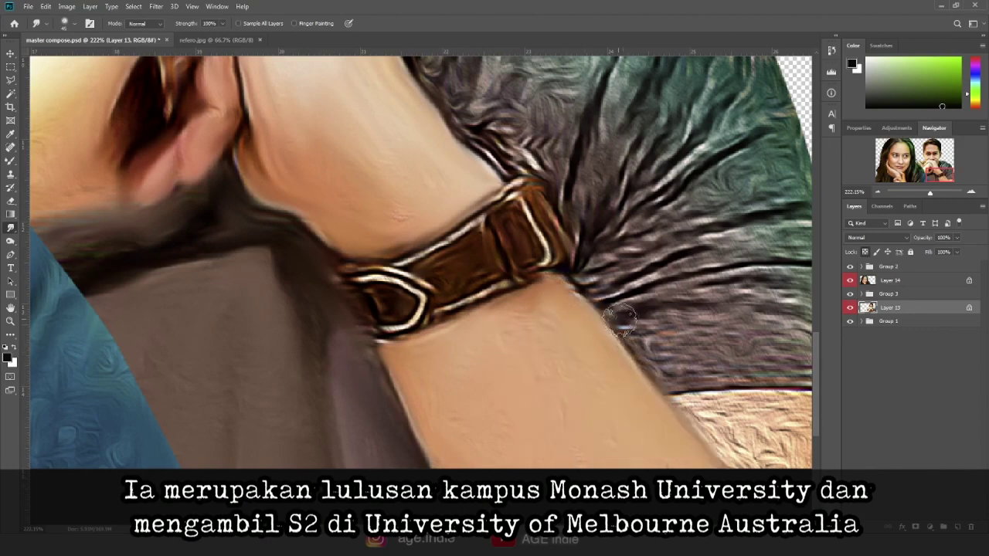
pyautogui.hscroll(5, 607, 395)
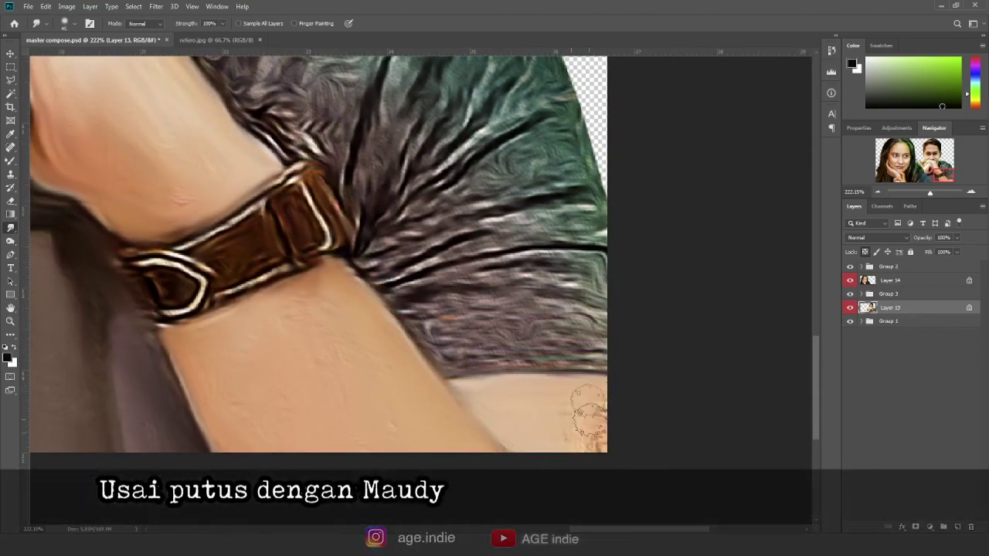
pyautogui.moveTo(411, 93)
pyautogui.mouseDown()
pyautogui.moveTo(521, 189)
pyautogui.moveTo(579, 294)
pyautogui.mouseUp()
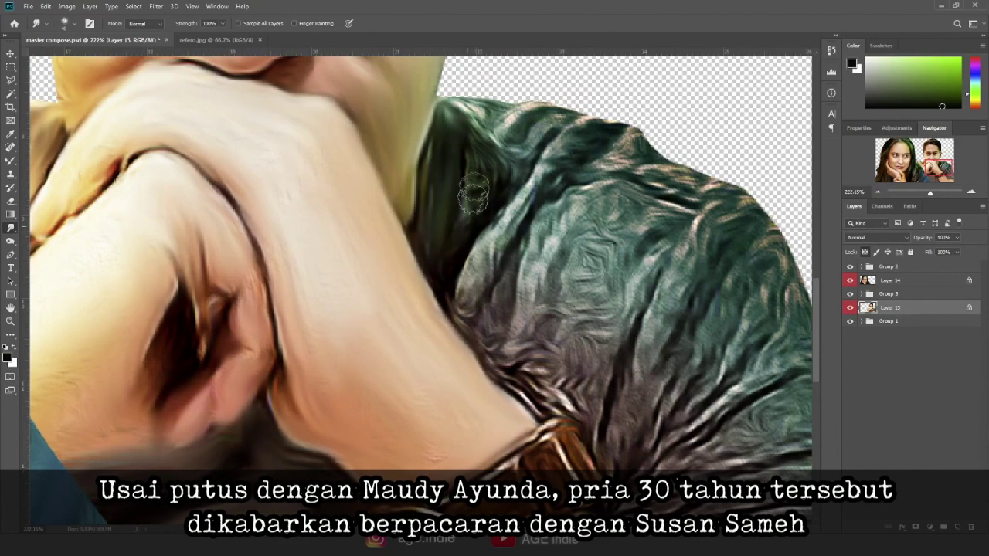
# Step: Smudge the swirly texture on the man's shirt and shoulder into soft streaks
pyautogui.moveTo(502, 137); pyautogui.dragTo(587, 120)
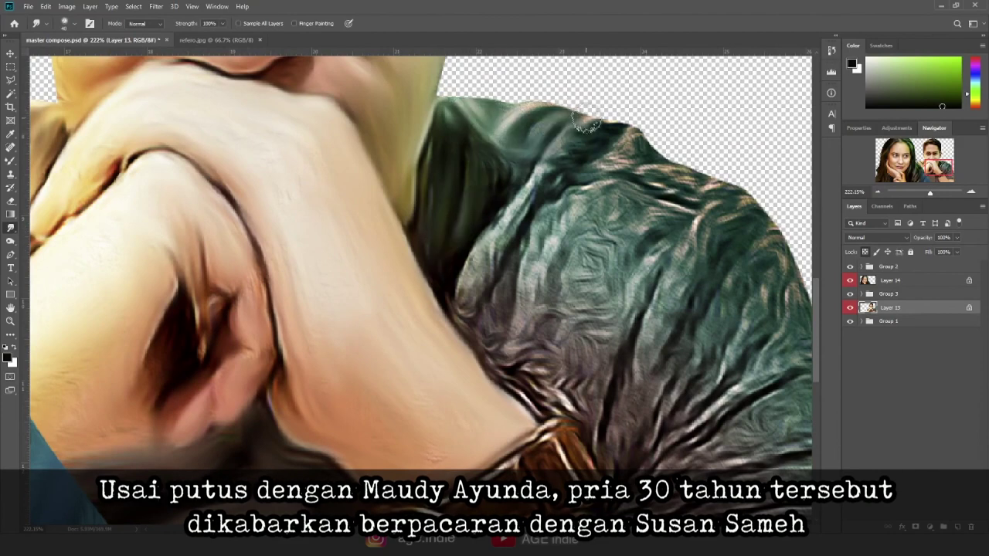
pyautogui.moveTo(503, 223); pyautogui.dragTo(456, 313)
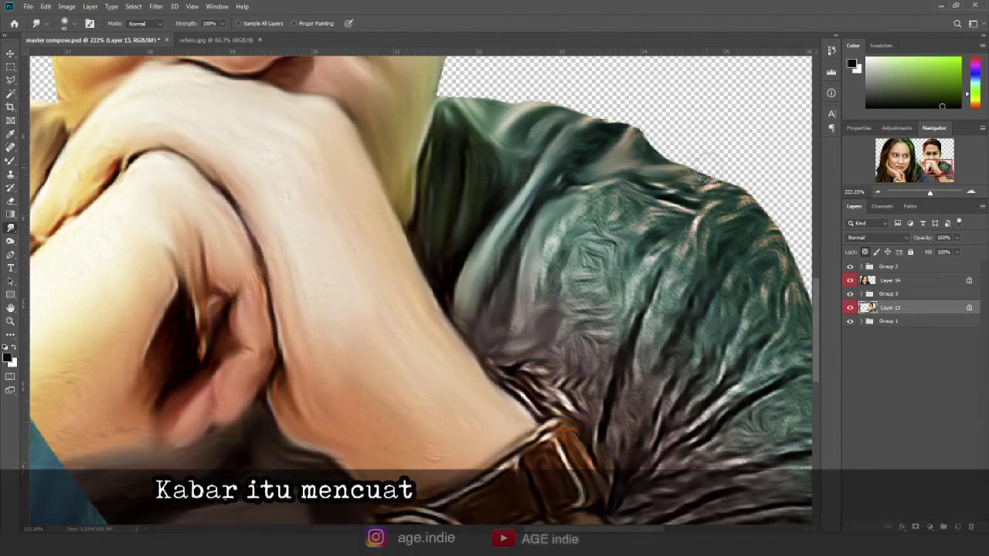
pyautogui.moveTo(541, 283); pyautogui.dragTo(622, 215)
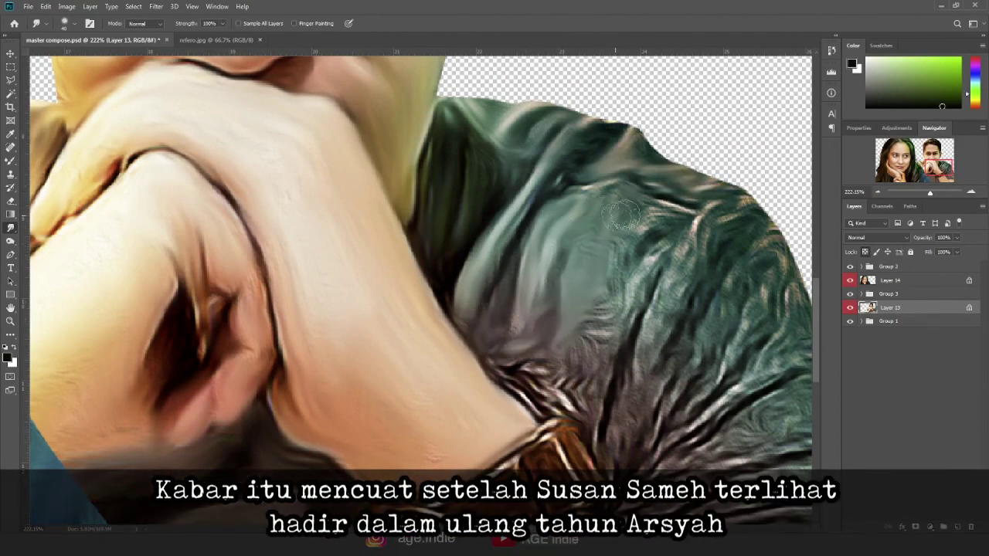
pyautogui.moveTo(633, 261)
pyautogui.mouseDown()
pyautogui.moveTo(587, 390)
pyautogui.moveTo(533, 387)
pyautogui.moveTo(534, 264)
pyautogui.mouseUp()
pyautogui.moveTo(652, 264); pyautogui.dragTo(616, 457)
pyautogui.moveTo(711, 217)
pyautogui.mouseDown()
pyautogui.moveTo(645, 363)
pyautogui.moveTo(734, 209)
pyautogui.moveTo(622, 136)
pyautogui.mouseUp()
pyautogui.moveTo(629, 186)
pyautogui.mouseDown()
pyautogui.moveTo(549, 356)
pyautogui.moveTo(680, 201)
pyautogui.moveTo(556, 387)
pyautogui.moveTo(699, 243)
pyautogui.moveTo(556, 386)
pyautogui.moveTo(703, 262)
pyautogui.moveTo(518, 425)
pyautogui.moveTo(730, 371)
pyautogui.moveTo(510, 448)
pyautogui.moveTo(734, 371)
pyautogui.moveTo(757, 427)
pyautogui.moveTo(535, 468)
pyautogui.mouseUp()
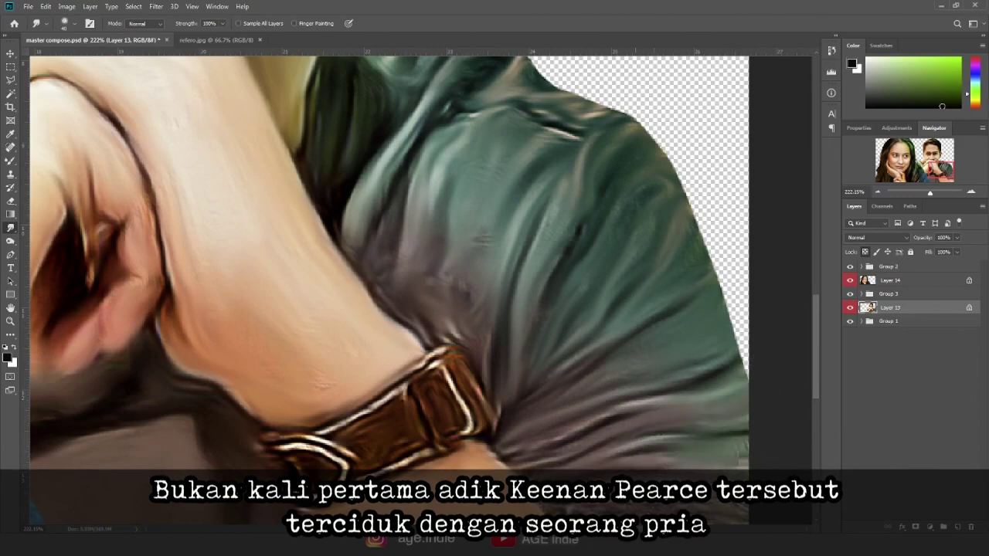
# Step: Zoom in on the man's face and switch to the Dodge/Burn tool
pyautogui.scroll(-3, 541, 370)
pyautogui.moveTo(541, 378)
pyautogui.mouseDown()
pyautogui.moveTo(742, 410)
pyautogui.moveTo(557, 417)
pyautogui.moveTo(747, 315)
pyautogui.mouseUp()
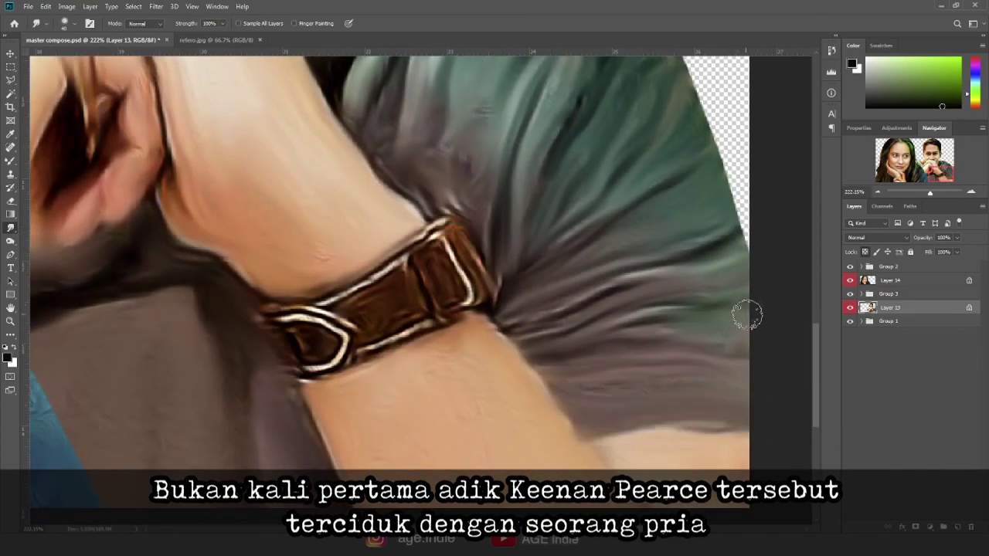
pyautogui.scroll(-5, 747, 314)
pyautogui.scroll(2, 502, 177)
pyautogui.scroll(2, 496, 286)
pyautogui.scroll(1, 491, 330)
pyautogui.press('o')
pyautogui.press('o')
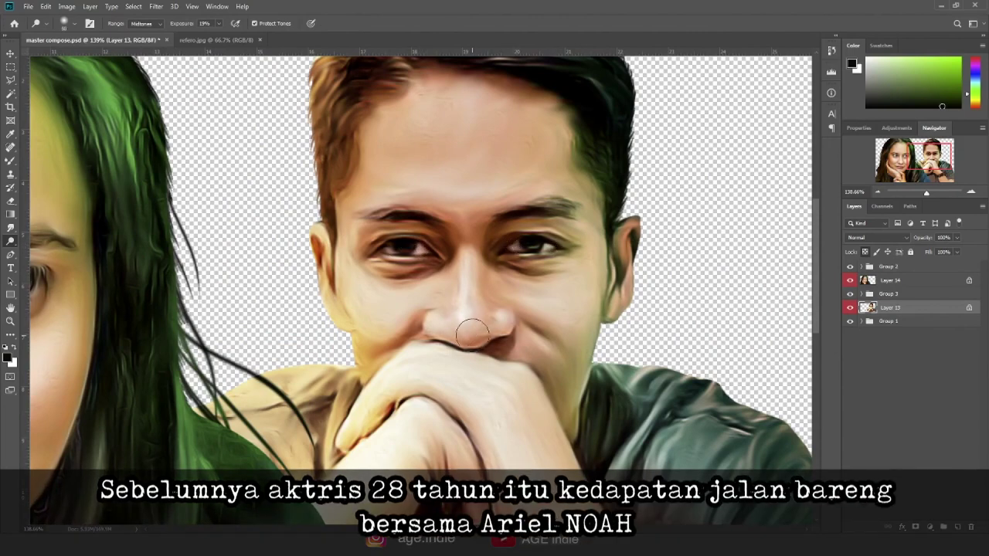
# Step: Dodge the man's forehead, then paint the bg mask to reveal blue behind him
pyautogui.moveTo(451, 162)
pyautogui.mouseDown()
pyautogui.moveTo(505, 116)
pyautogui.moveTo(541, 232)
pyautogui.mouseUp()
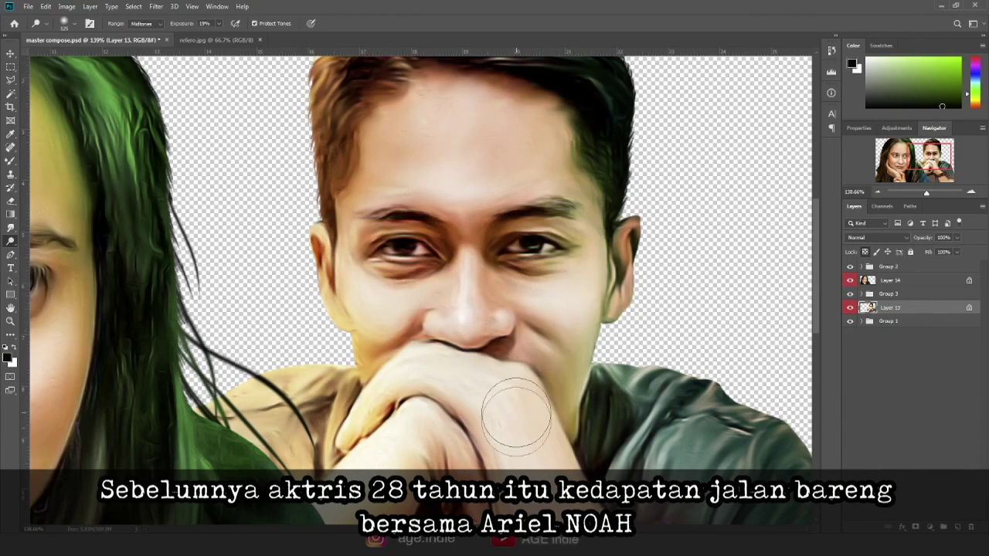
pyautogui.scroll(-3, 510, 386)
pyautogui.scroll(-2, 572, 312)
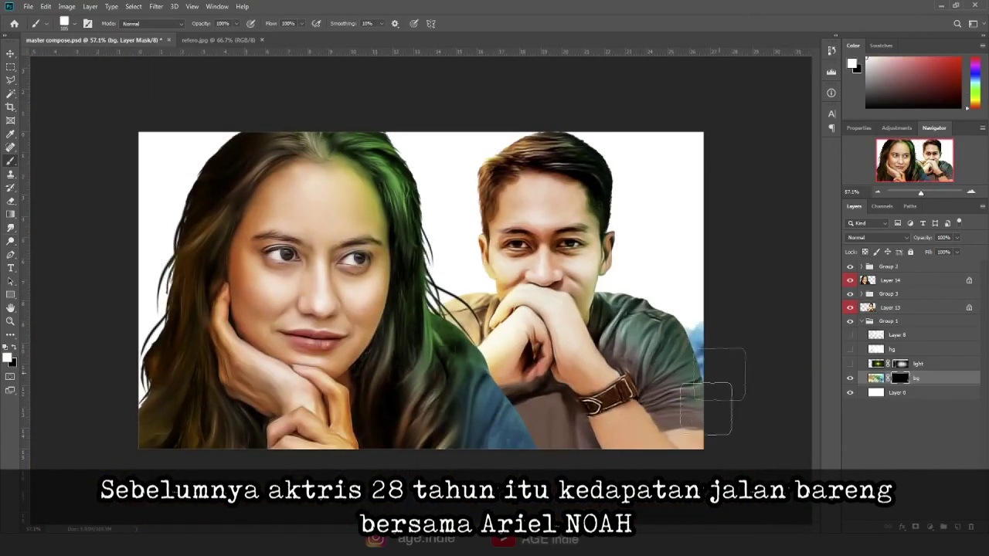
pyautogui.moveTo(705, 408)
pyautogui.mouseDown()
pyautogui.moveTo(656, 285)
pyautogui.moveTo(610, 232)
pyautogui.moveTo(605, 120)
pyautogui.moveTo(501, 133)
pyautogui.moveTo(440, 340)
pyautogui.moveTo(433, 155)
pyautogui.mouseUp()
# Step: Paint the bg mask to reveal orange left of the woman and blue around the man
pyautogui.moveTo(230, 261)
pyautogui.mouseDown()
pyautogui.moveTo(159, 154)
pyautogui.moveTo(139, 340)
pyautogui.mouseUp()
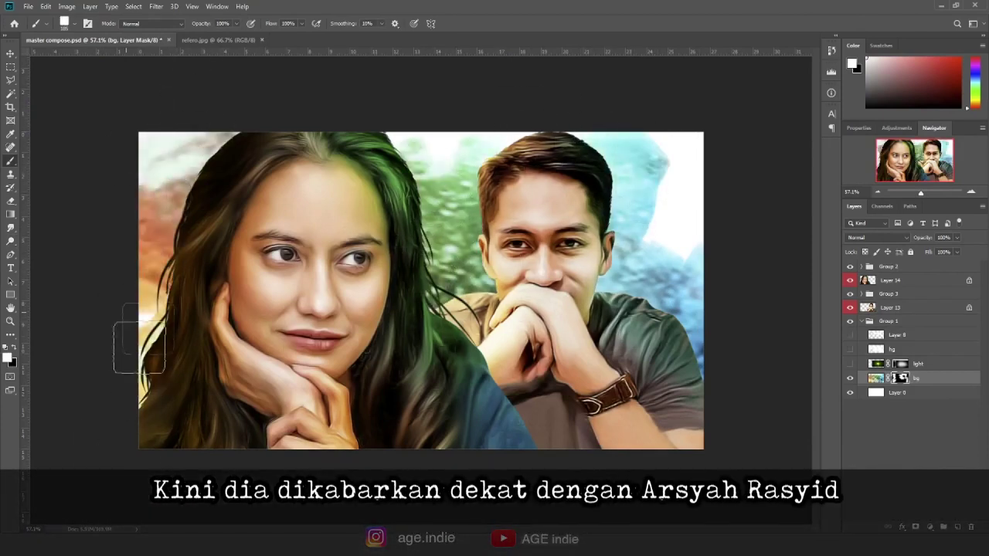
pyautogui.moveTo(675, 174); pyautogui.dragTo(724, 390)
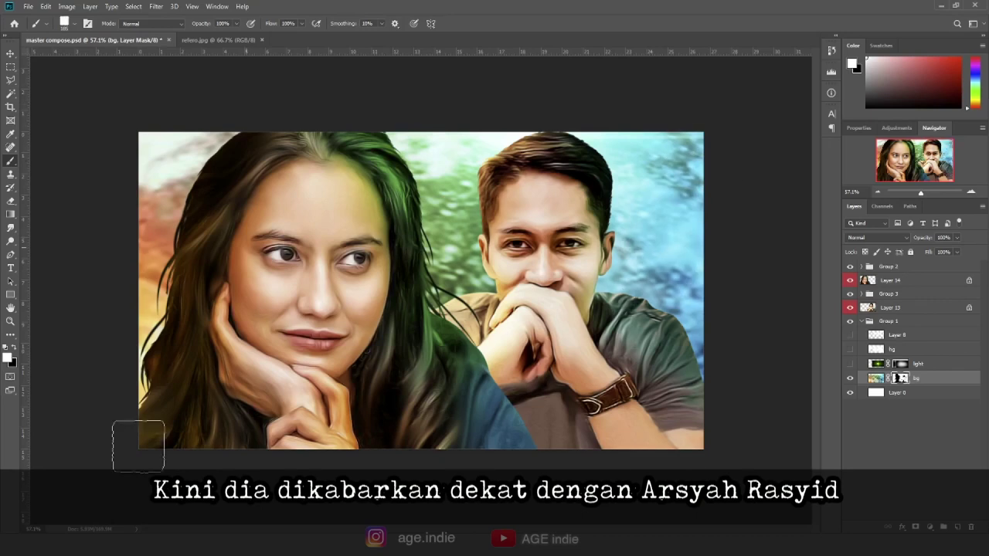
pyautogui.moveTo(662, 297); pyautogui.dragTo(574, 350)
# Step: Turn on the light, dust, haze and AGE signature layers in Groups 2 and 3
pyautogui.moveTo(849, 363); pyautogui.dragTo(849, 335)
pyautogui.click(863, 294)
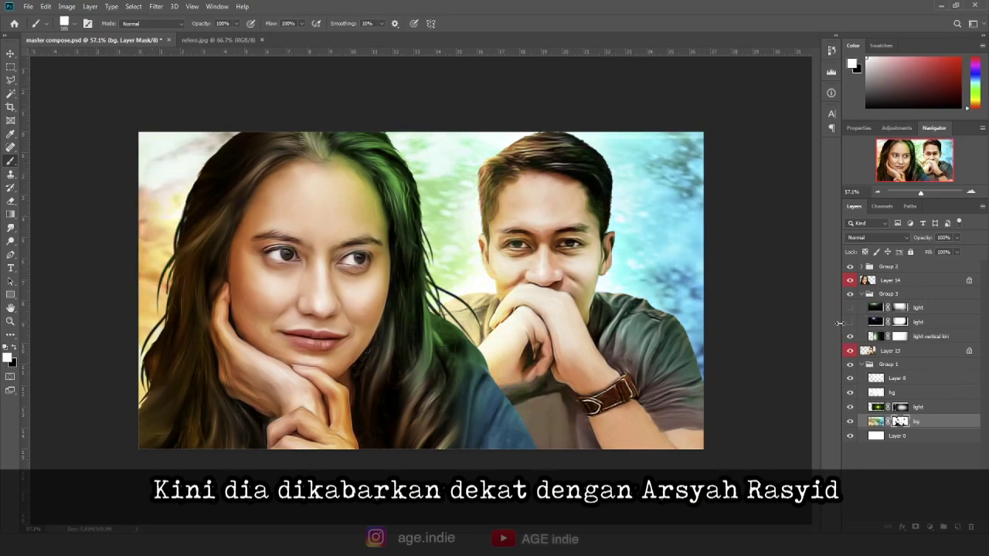
pyautogui.click(863, 266)
pyautogui.click(849, 309)
pyautogui.moveTo(849, 313); pyautogui.dragTo(851, 282)
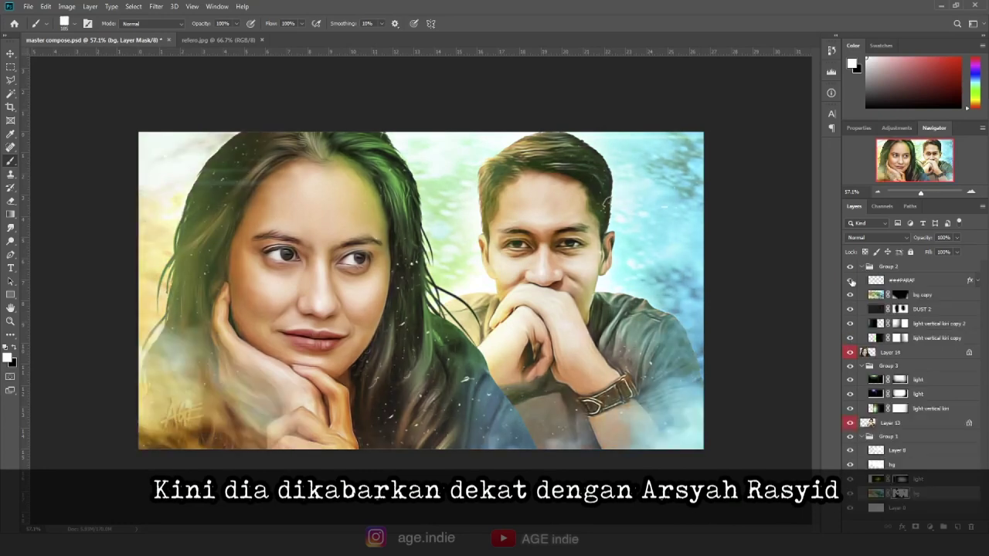
# Step: Apply Curves and Levels adjustments to Layer 13's man
pyautogui.keyDown('ctrl'); pyautogui.click(868, 422); pyautogui.keyUp('ctrl')
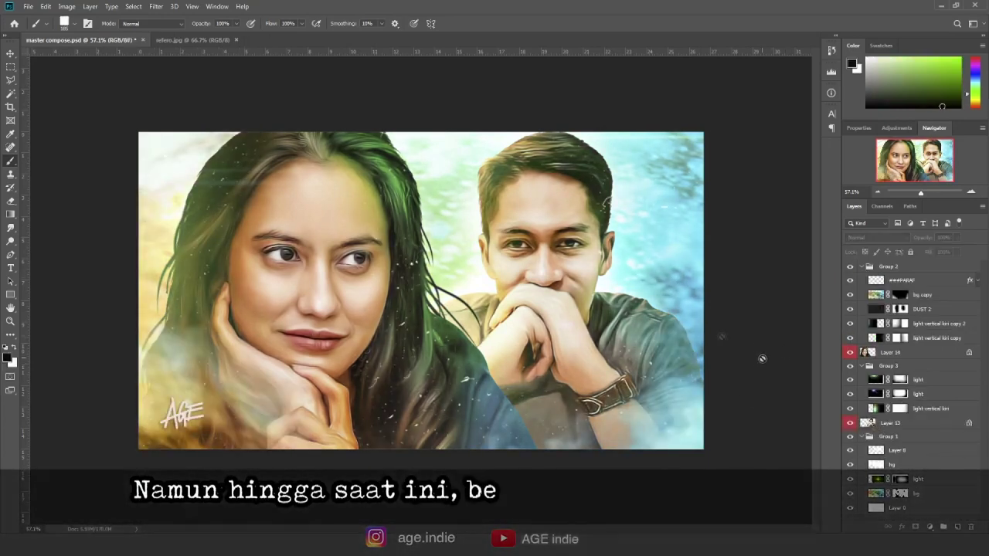
pyautogui.click(873, 423)
pyautogui.hotkey('ctrl', 'm')
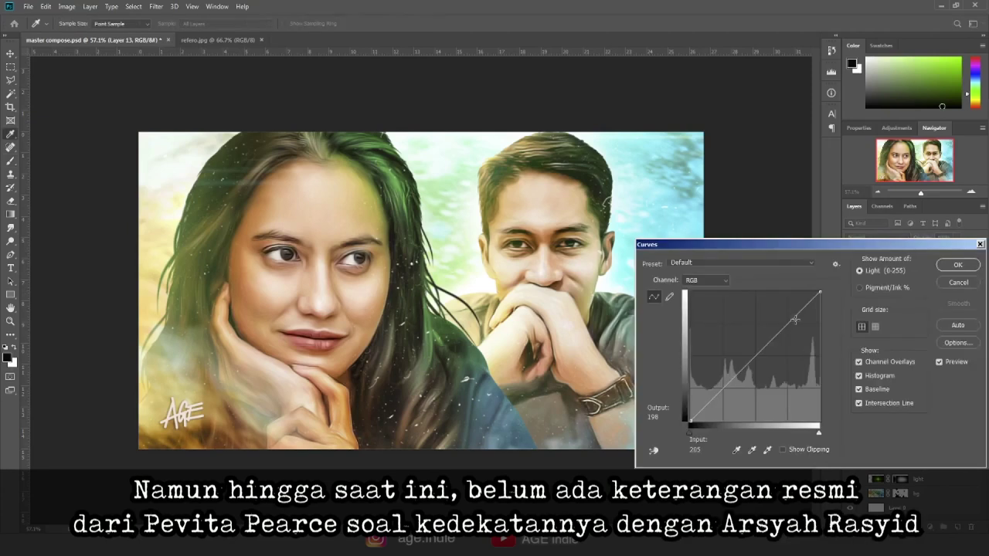
pyautogui.click(959, 269)
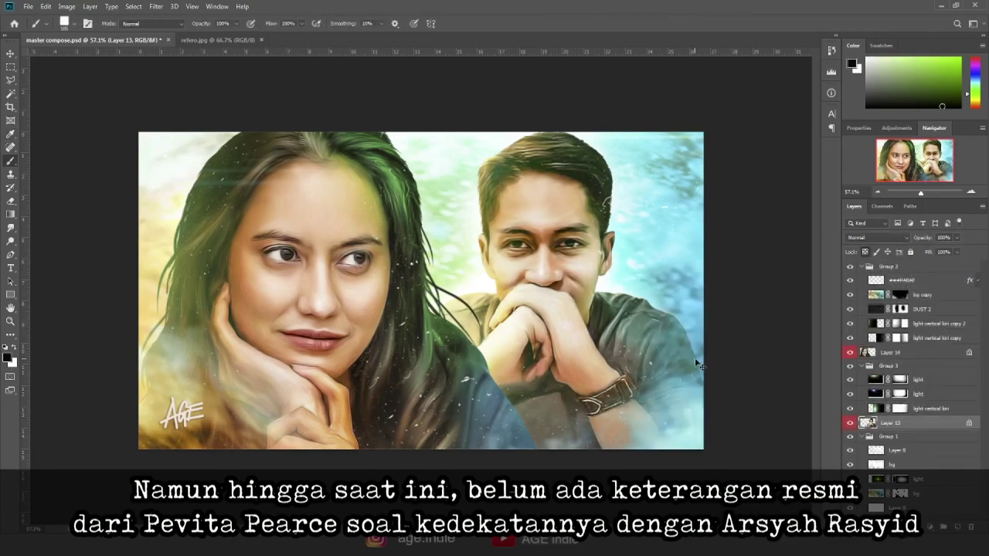
pyautogui.hotkey('ctrl', 'l')
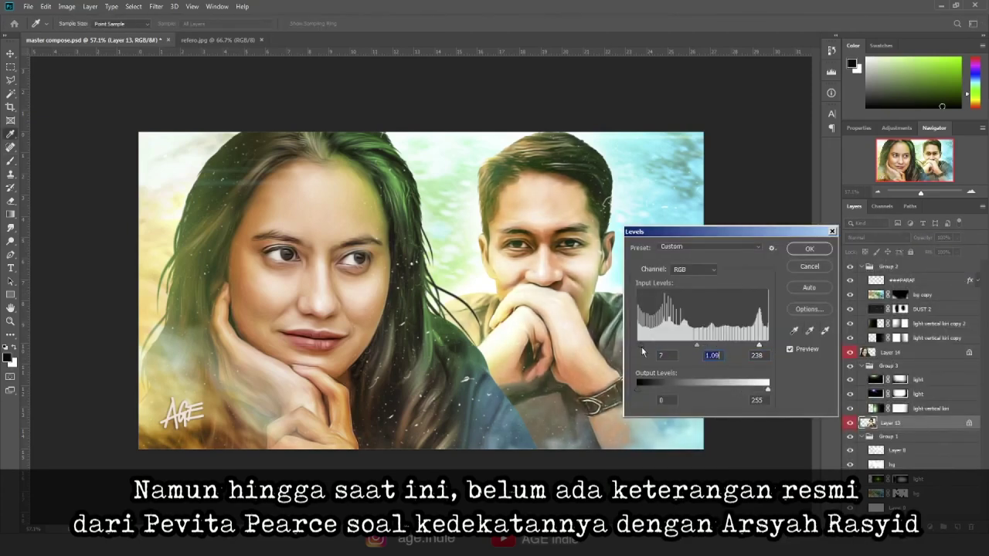
pyautogui.click(809, 248)
# Step: Brighten Layer 14's woman with a raised Curve and a Levels adjustment
pyautogui.click(890, 352)
pyautogui.hotkey('ctrl', 'm')
pyautogui.moveTo(803, 239); pyautogui.dragTo(813, 205)
pyautogui.click(799, 278)
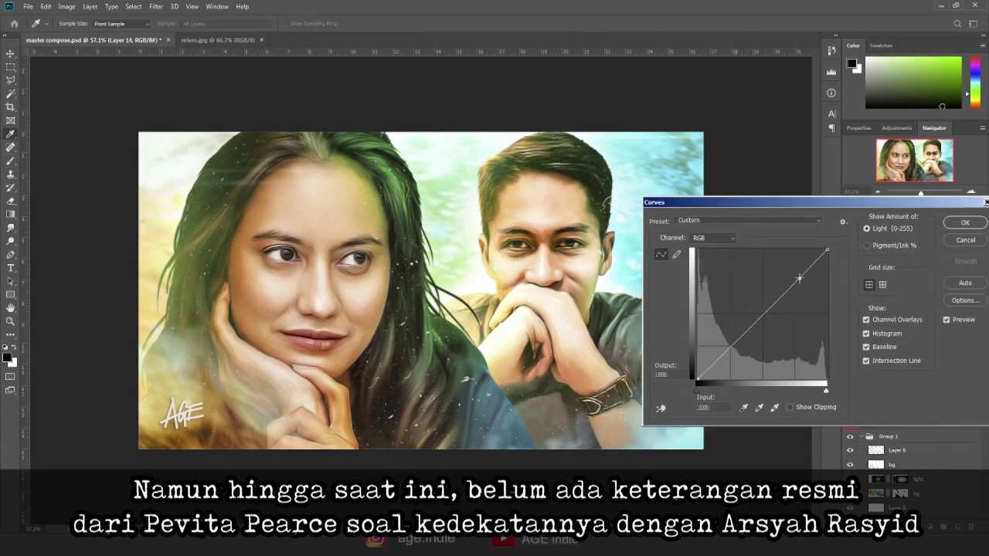
pyautogui.press('Return')
pyautogui.hotkey('ctrl', 'l')
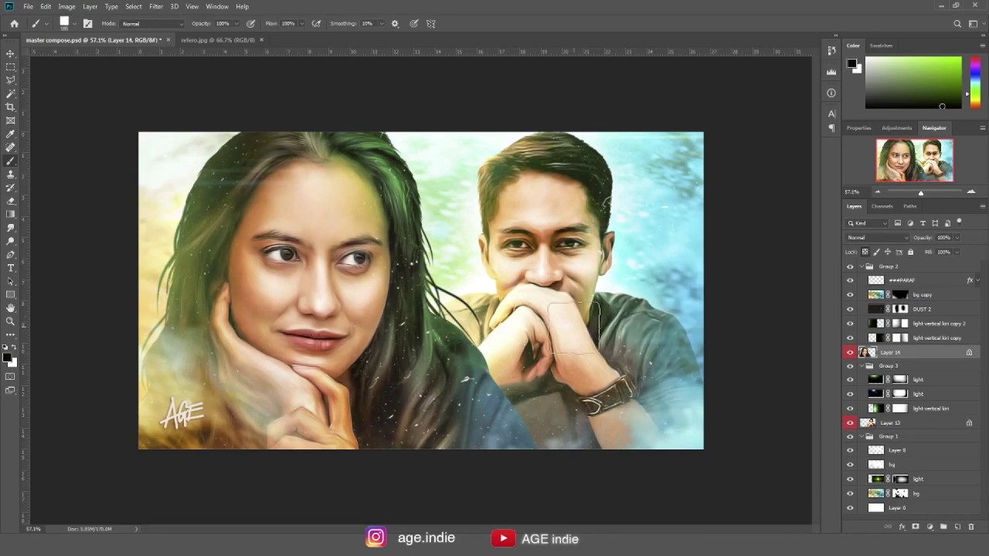
pyautogui.click(808, 248)
pyautogui.press('v')
pyautogui.click(67, 7)
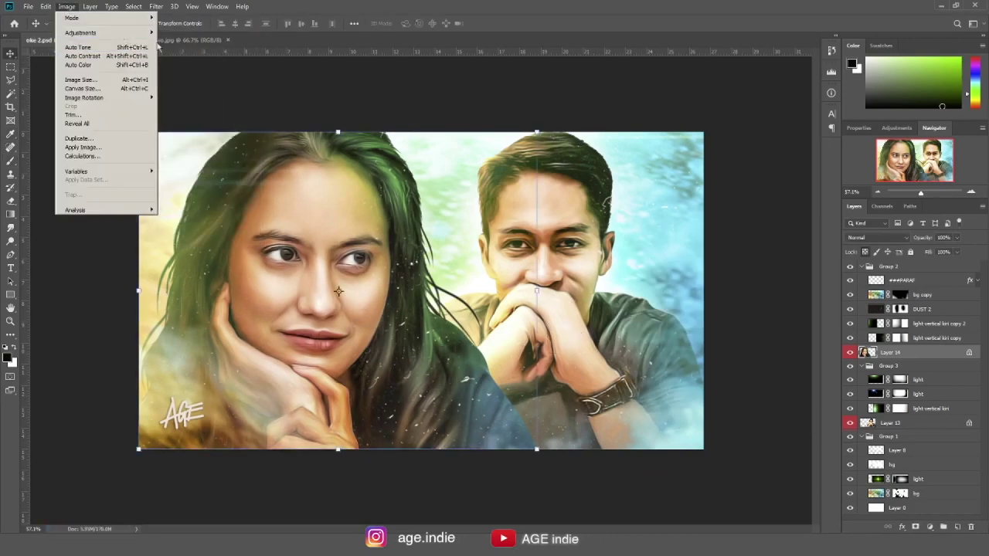
# Step: Flatten the artwork with HDR Toning and lower saturation to -39
pyautogui.click(210, 191)
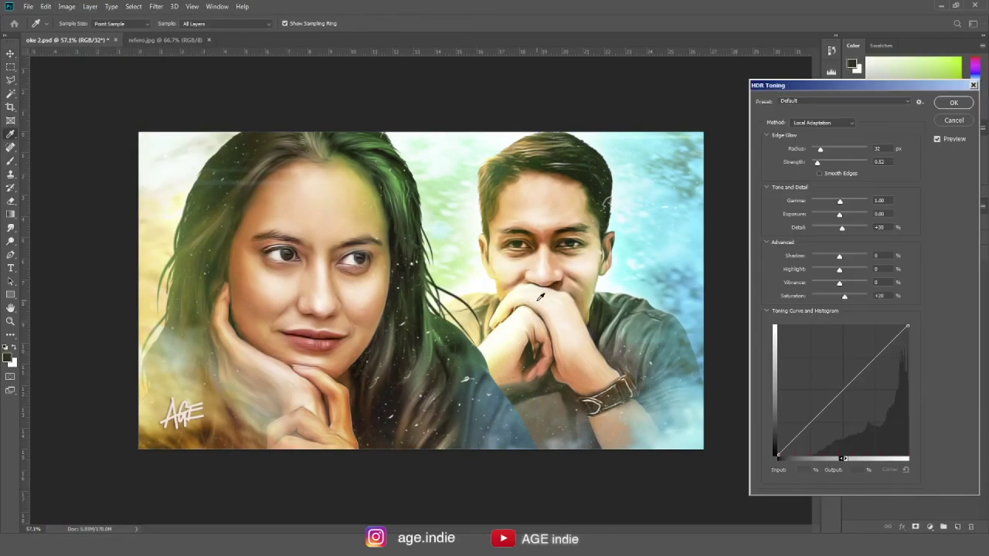
pyautogui.press('Return')
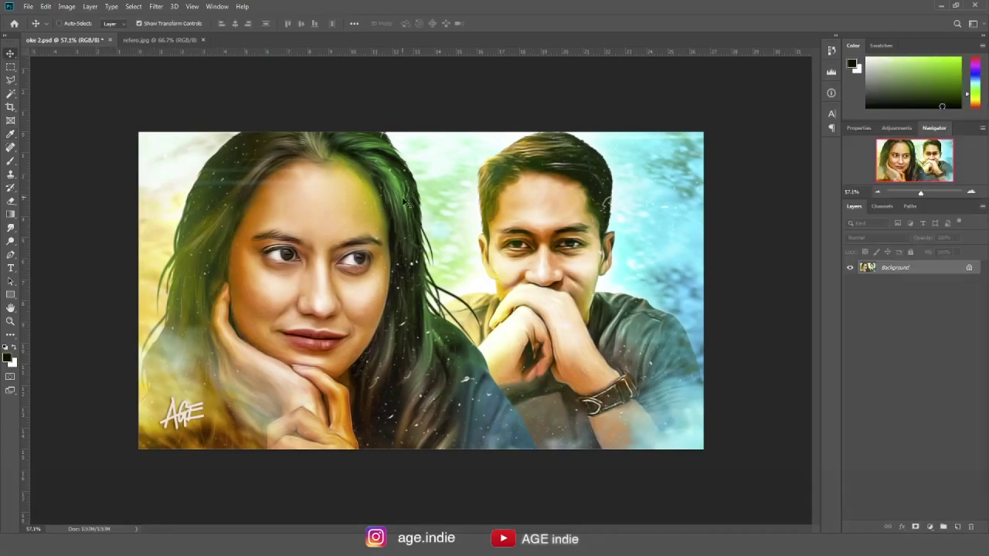
pyautogui.hotkey('ctrl', 'u')
pyautogui.moveTo(822, 376); pyautogui.dragTo(808, 379)
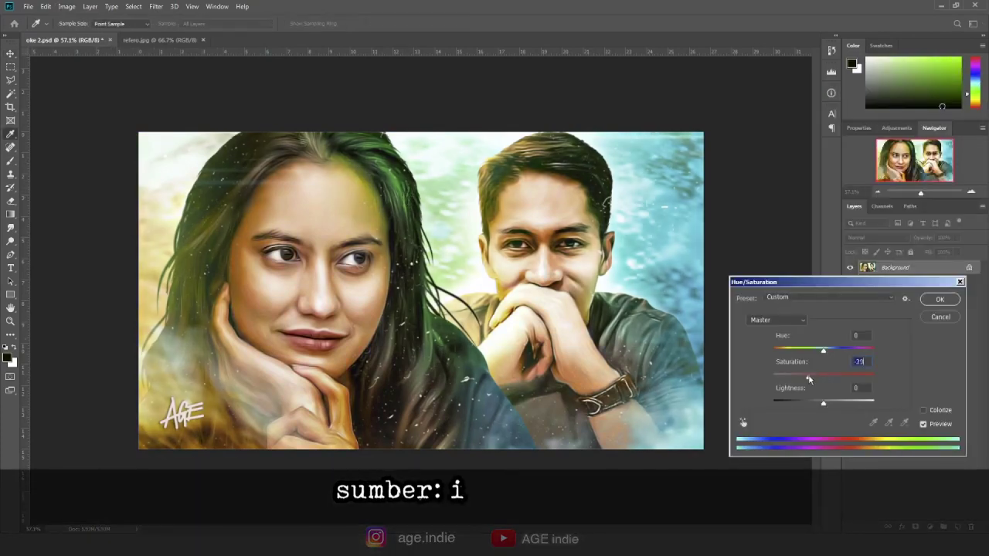
pyautogui.click(939, 299)
# Step: Apply the Camera Raw Filter, then revisit the Hue/Saturation settings
pyautogui.click(158, 7)
pyautogui.moveTo(209, 193)
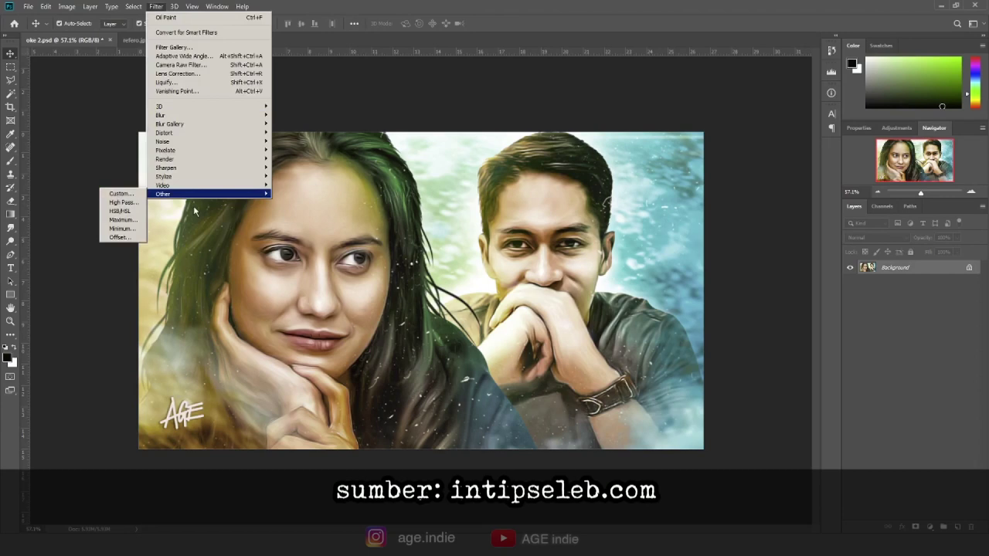
pyautogui.click(156, 6)
pyautogui.click(181, 65)
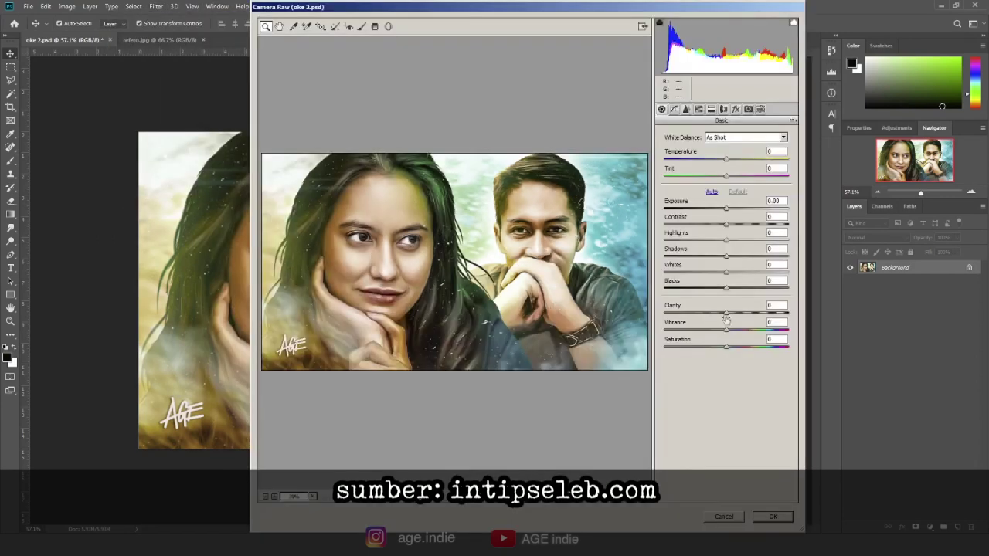
pyautogui.click(773, 516)
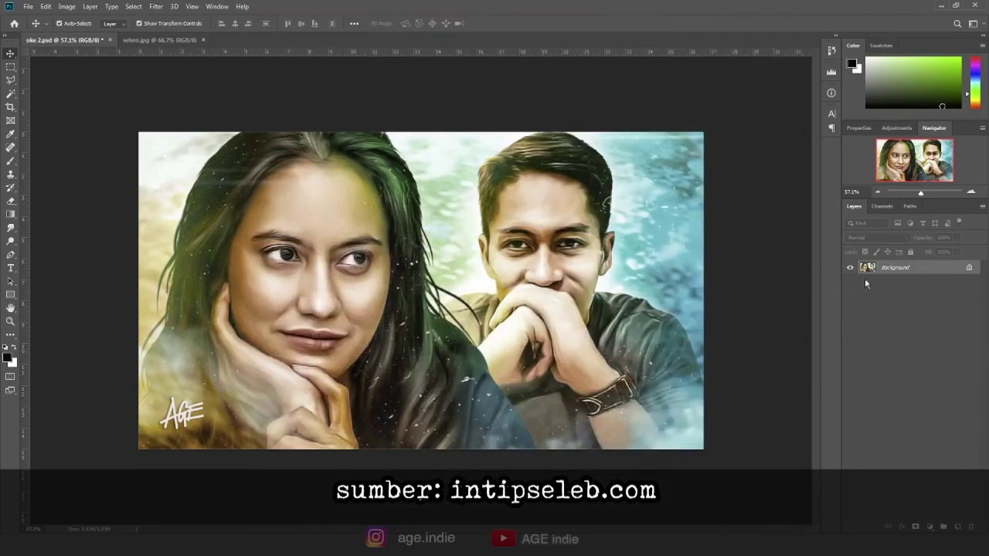
pyautogui.hotkey('ctrl', 'u')
pyautogui.click(940, 314)
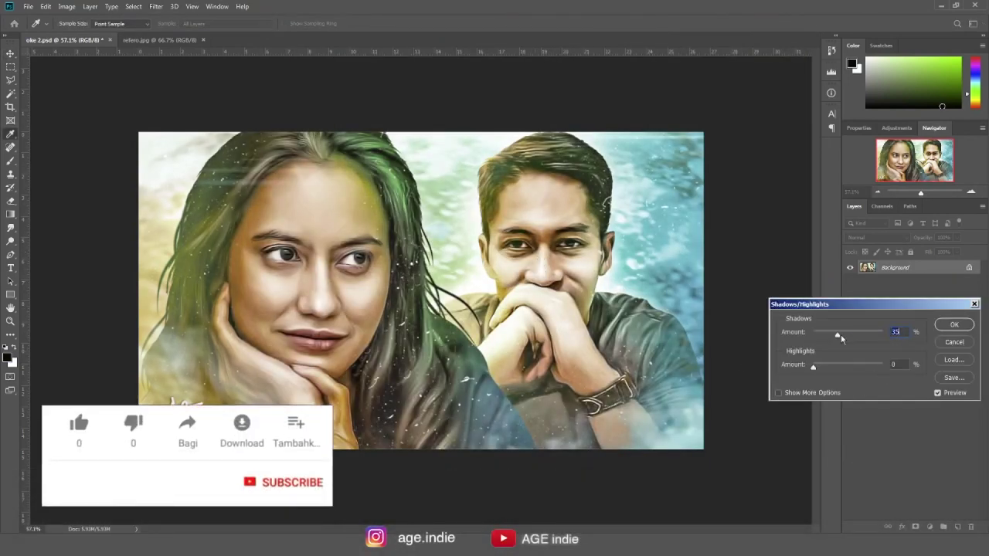
# Step: Apply Shadows/Highlights (shadows 19, highlights 10) and +20 vibrance to the painting
pyautogui.moveTo(841, 334)
pyautogui.mouseDown()
pyautogui.moveTo(828, 335)
pyautogui.moveTo(820, 374)
pyautogui.mouseUp()
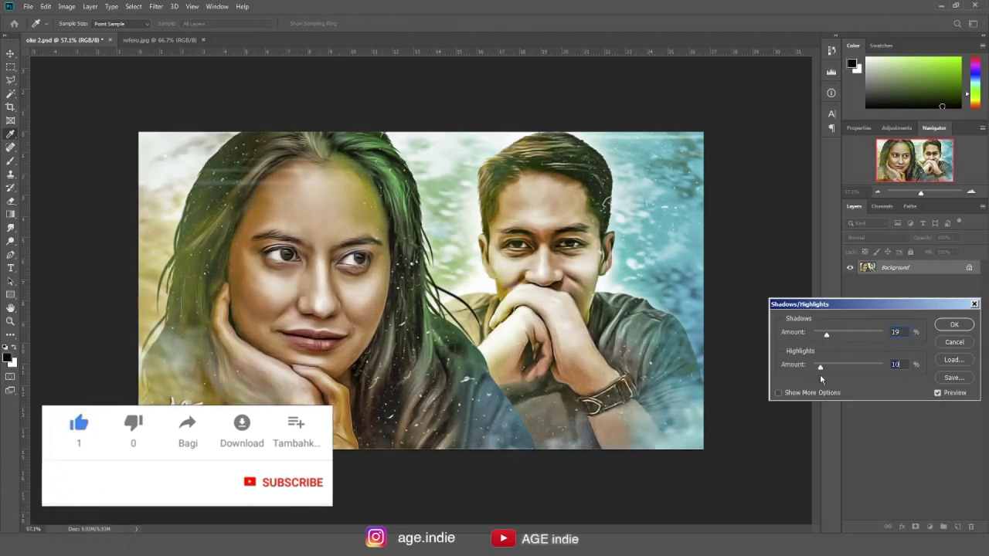
pyautogui.click(954, 343)
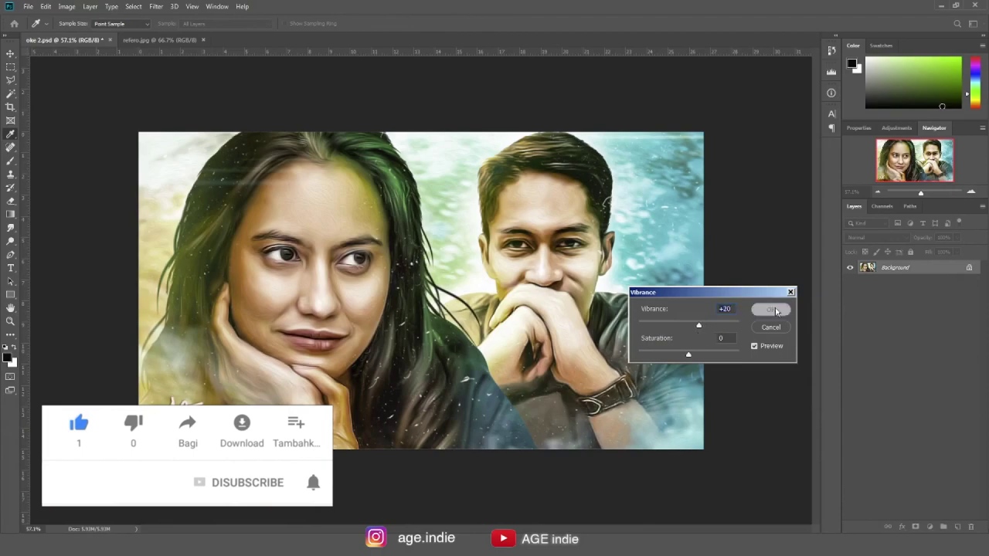
pyautogui.click(770, 309)
pyautogui.scroll(5, 323, 346)
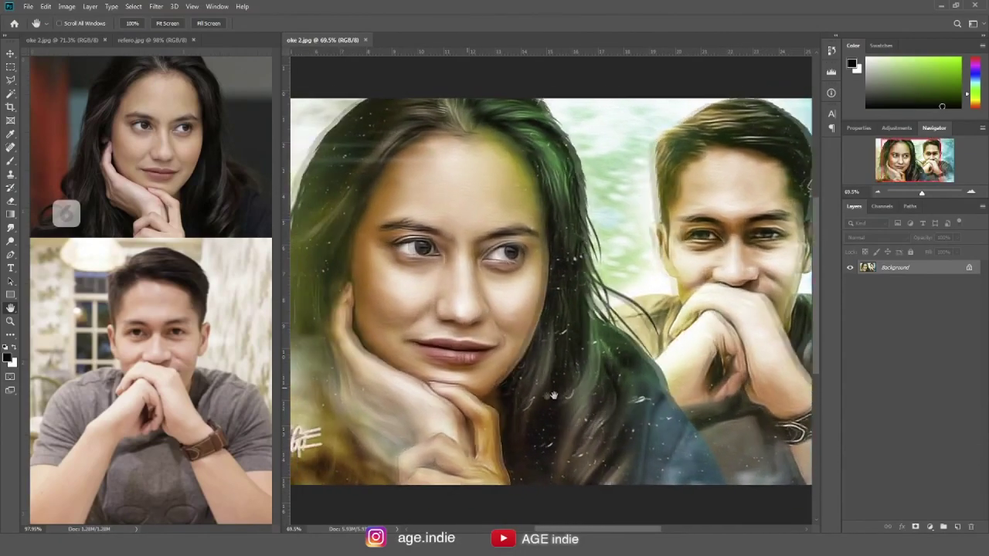
pyautogui.moveTo(553, 396); pyautogui.dragTo(609, 394)
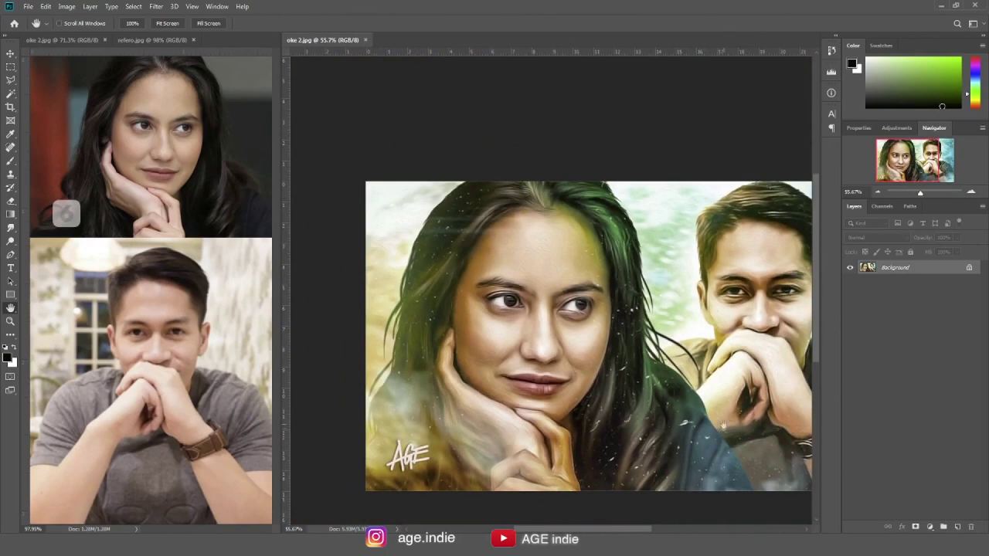
pyautogui.moveTo(723, 424); pyautogui.dragTo(633, 388)
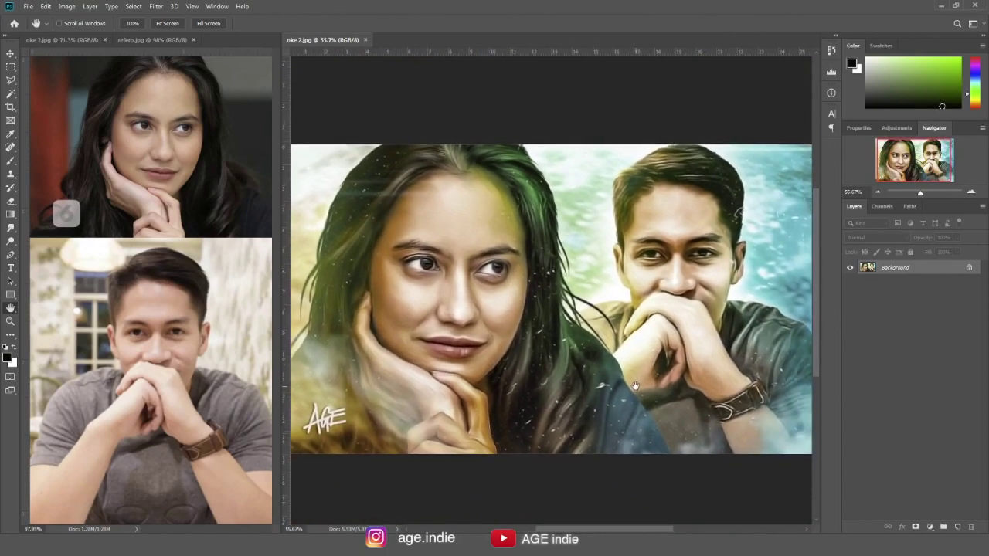